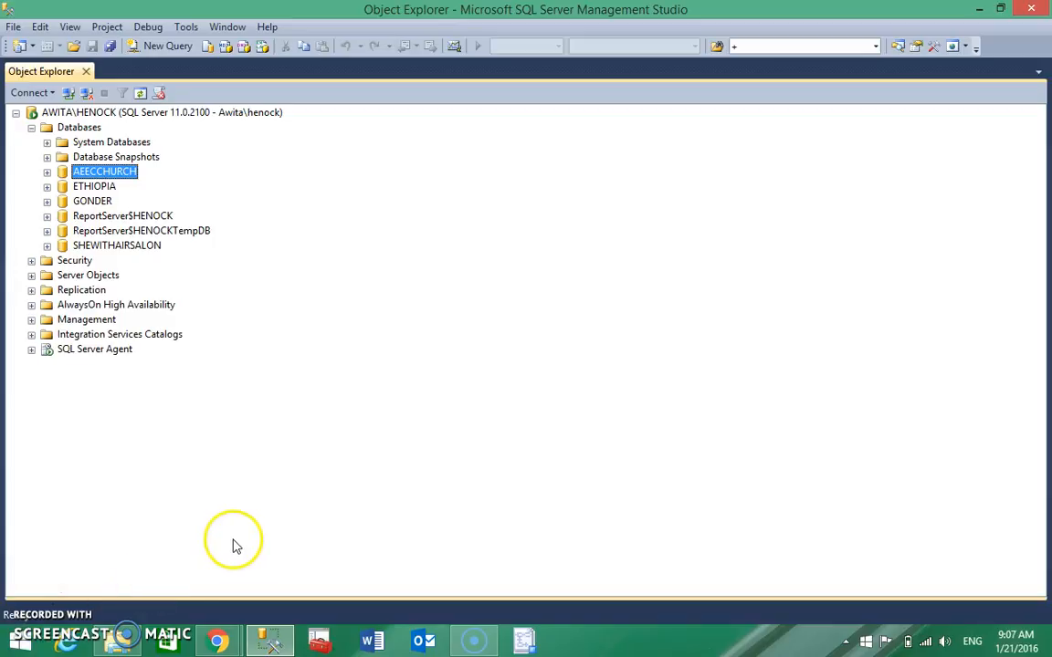
Switch to Chrome, search Google for "adventure works dw 2012" and download the AdventureWorksDW2012 Data File from the CodePlex result
mouse_move(219, 642)
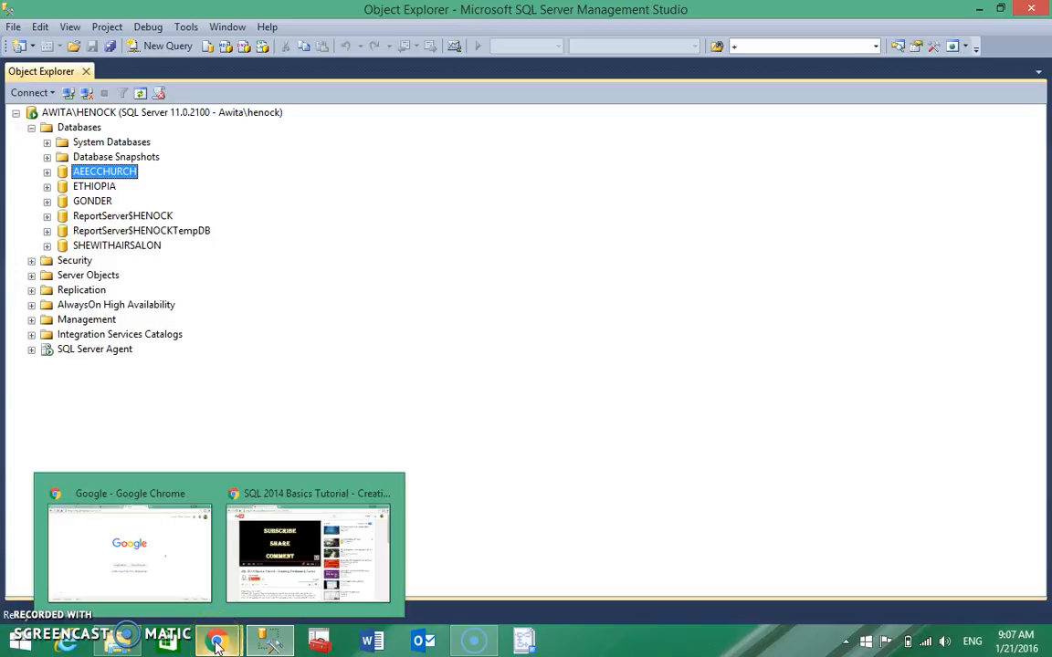
left_click(135, 546)
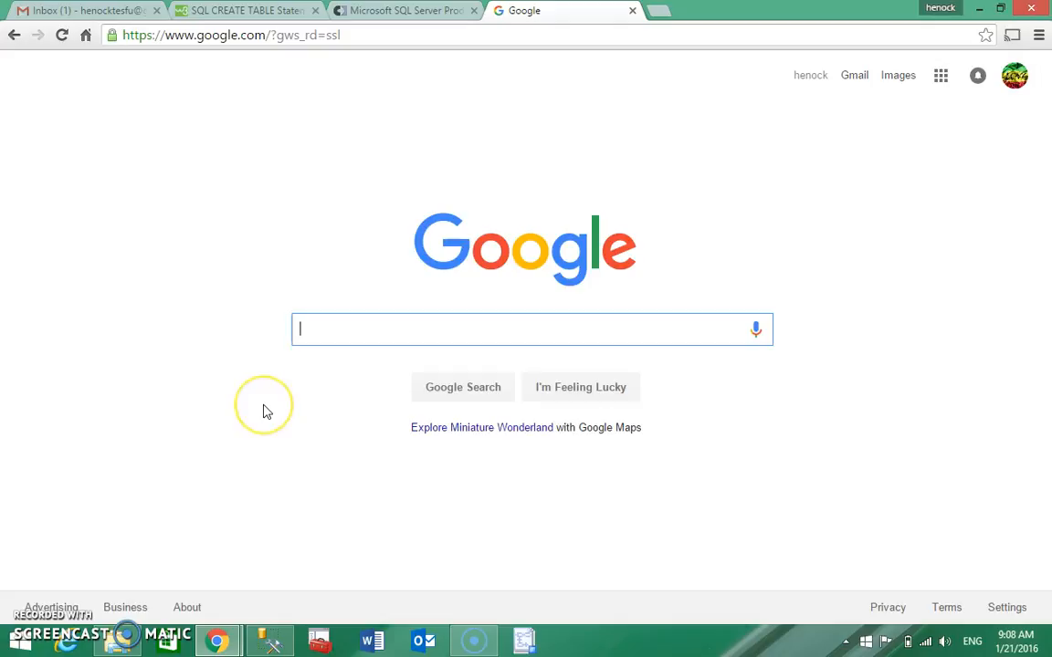
type("ave")
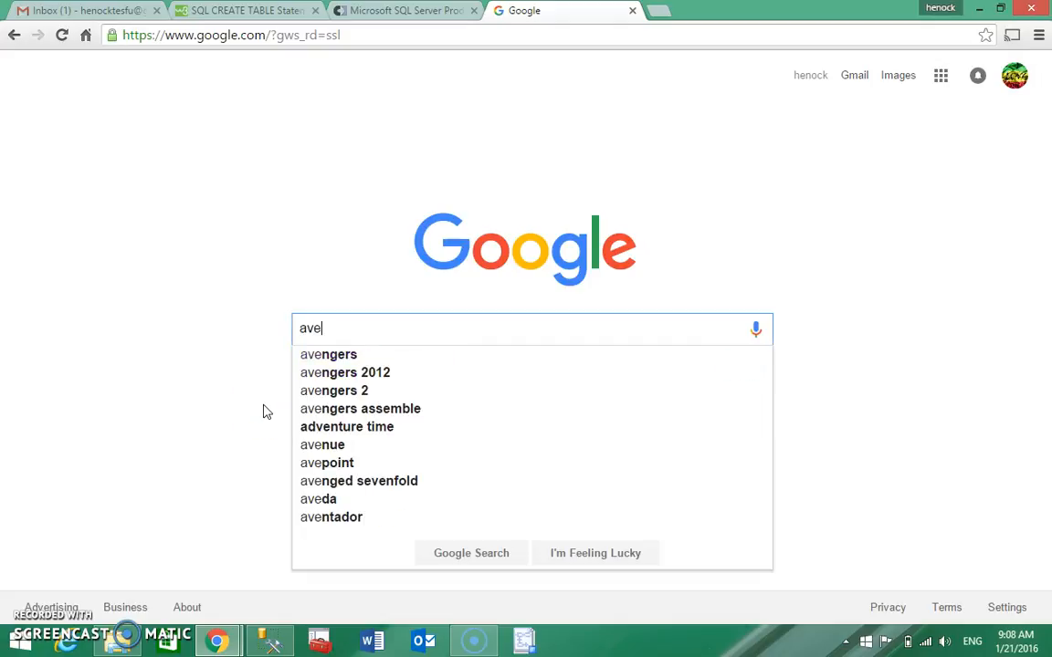
key("BackSpace")
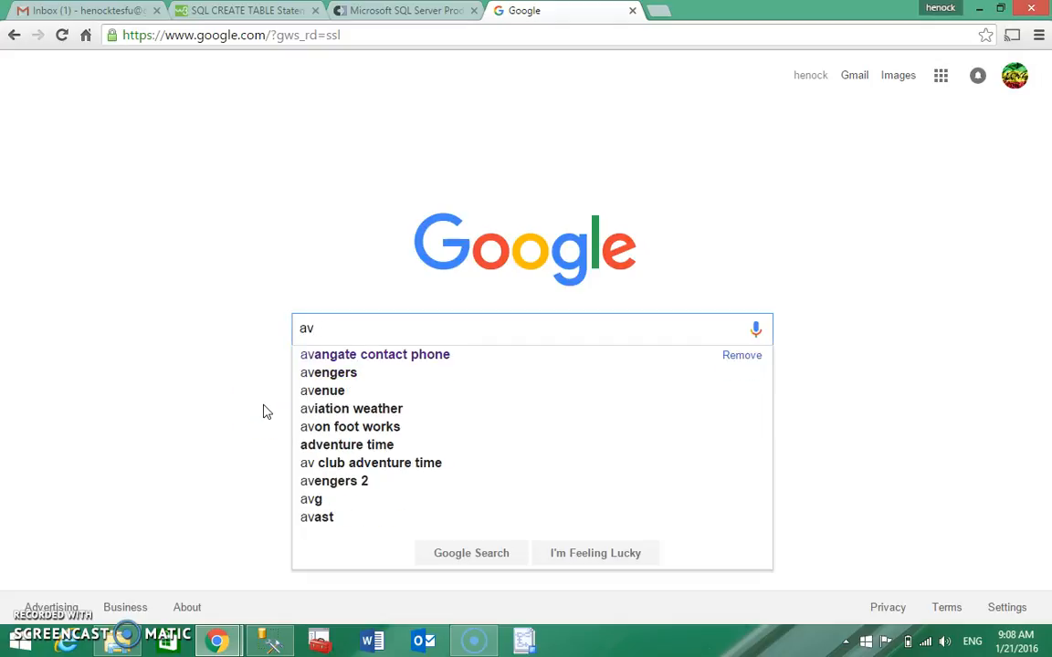
key("BackSpace")
type("d")
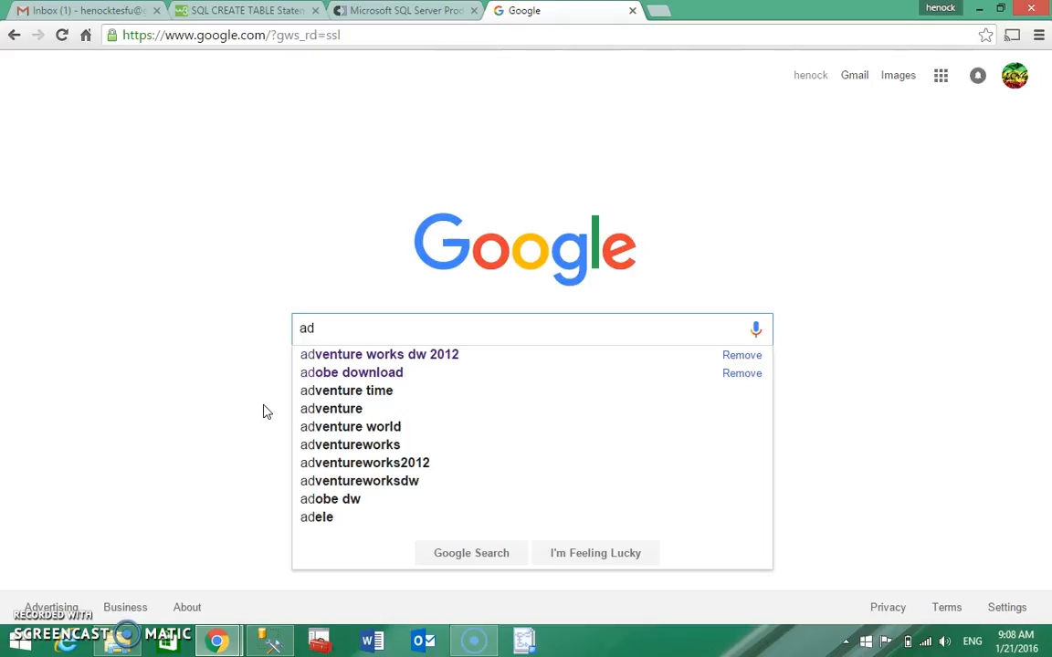
left_click(342, 358)
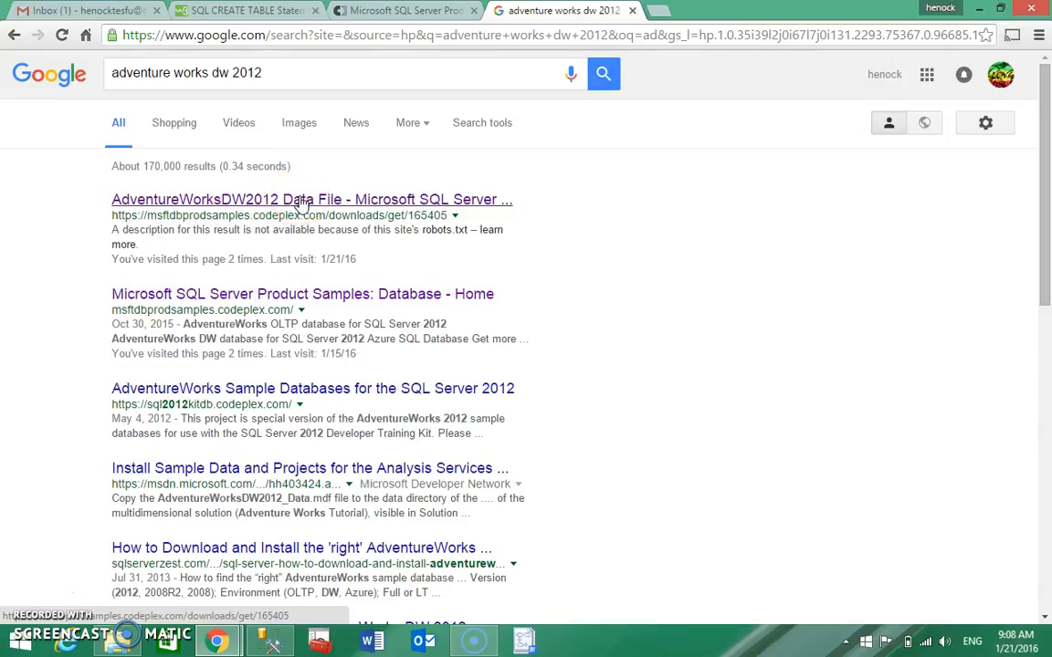
left_click(301, 200)
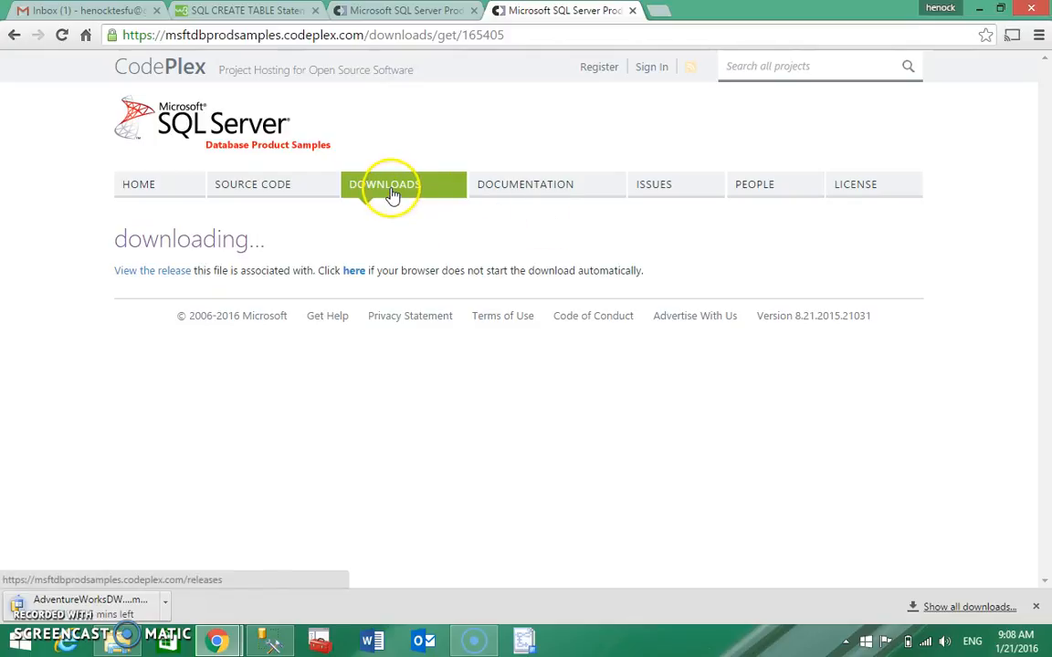
Open the SQL Server 2012 OLTP release from the project's home page and download the AdventureWorks2012 Data File
left_click(142, 185)
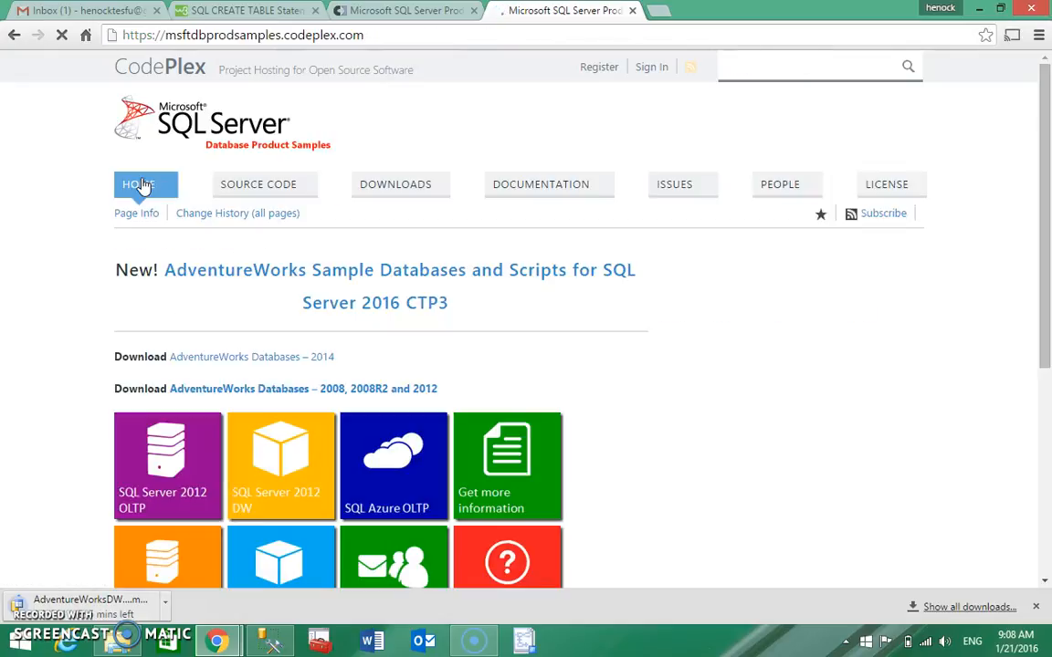
left_click(151, 445)
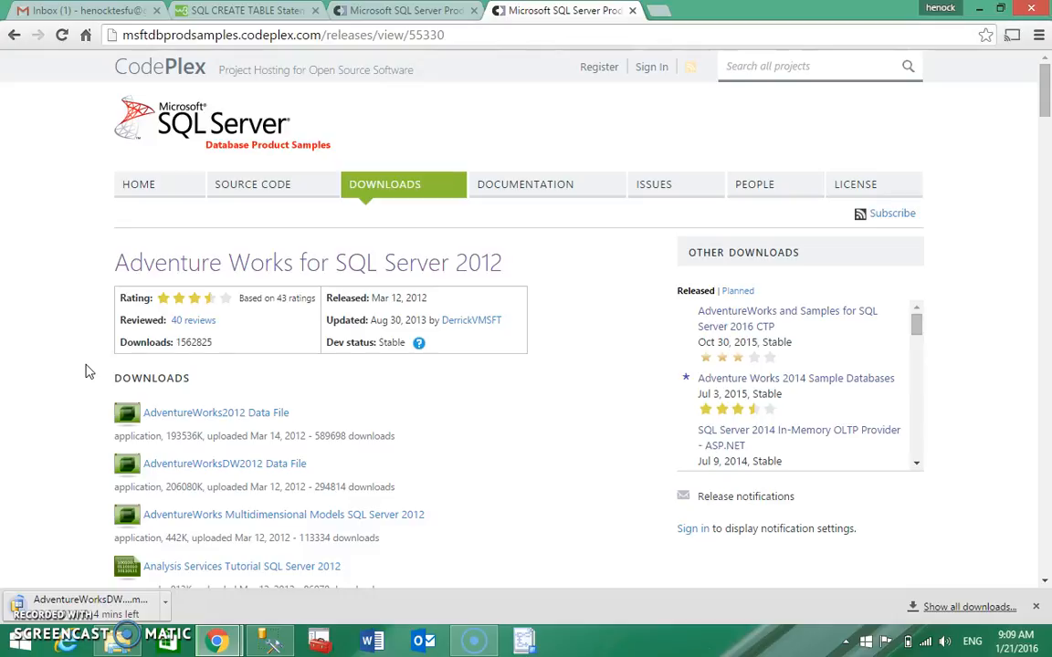
left_click(219, 419)
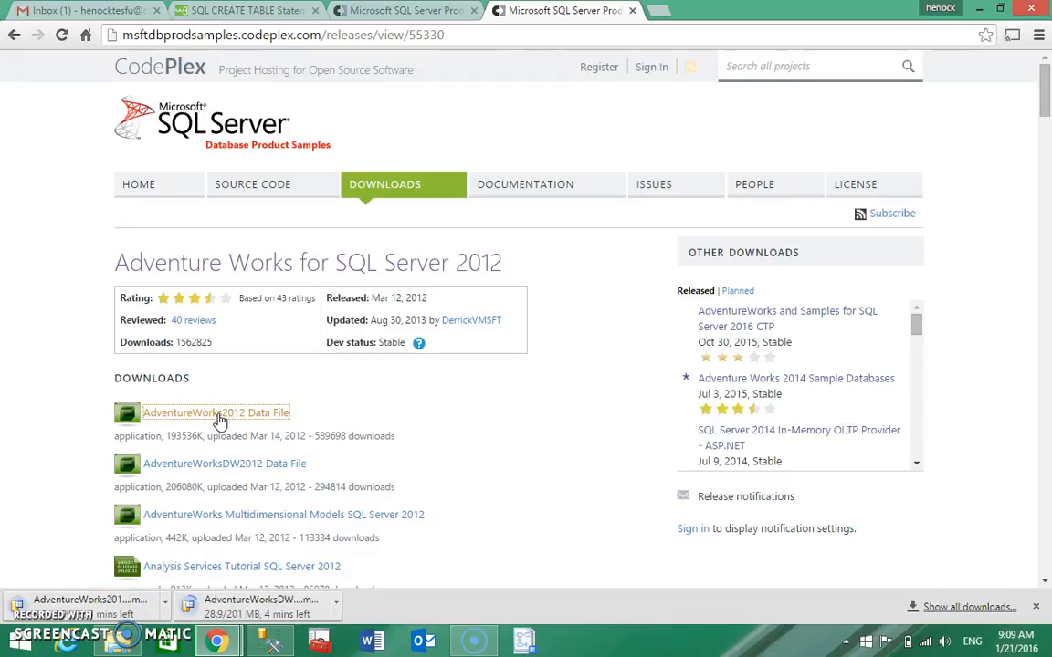
left_click(84, 408)
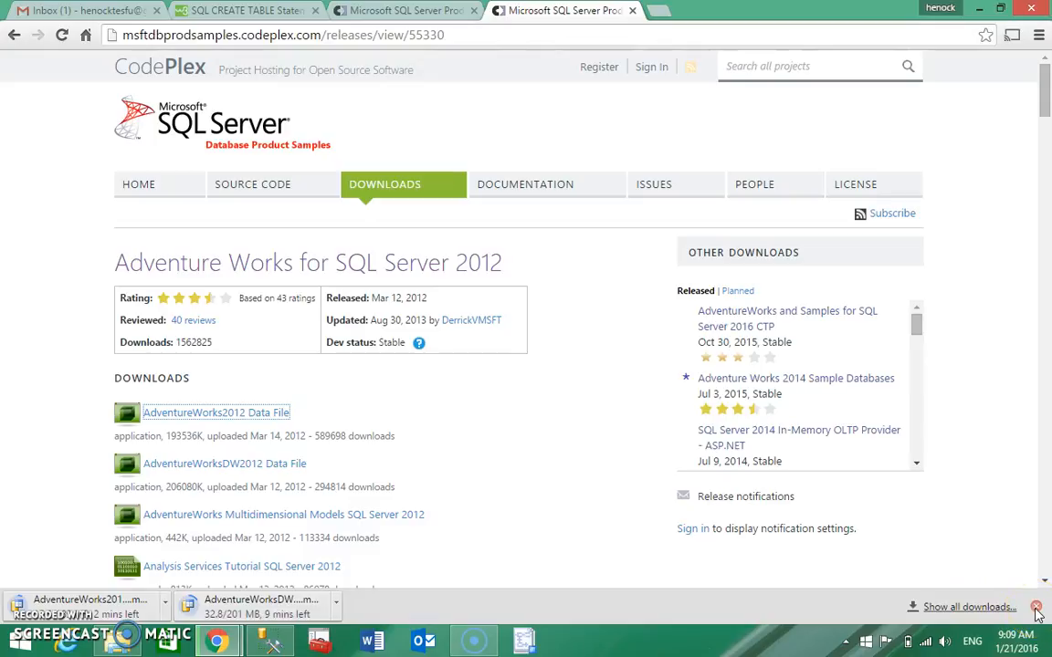
left_click(1036, 607)
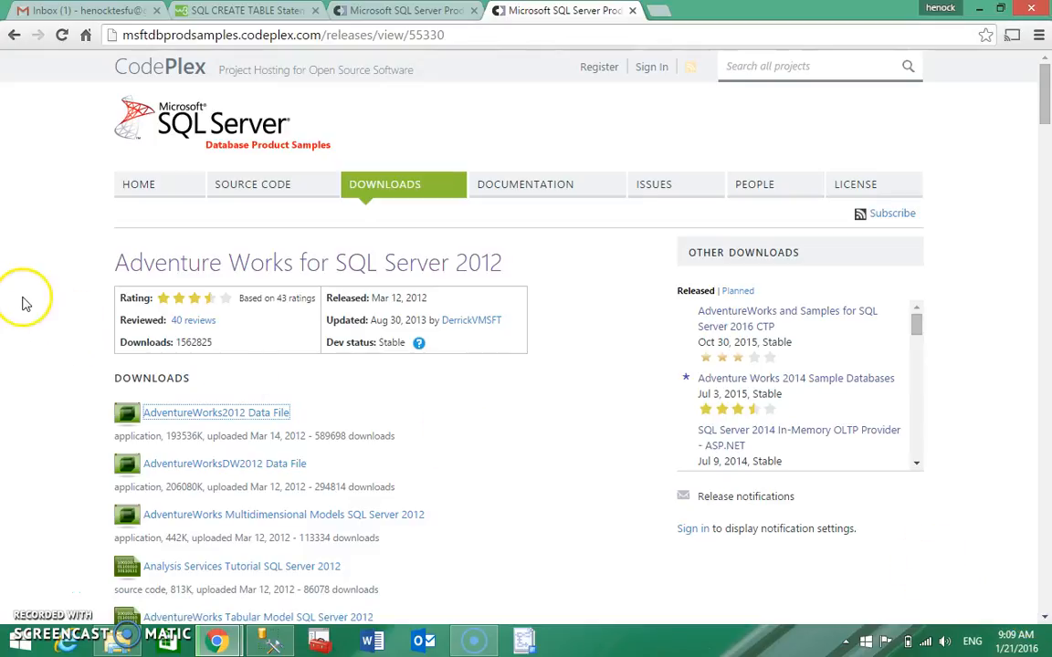
Switch to File Explorer and locate the AdventureWorksDW2012_Data file in the Downloads folder
left_click(109, 646)
left_click(233, 106)
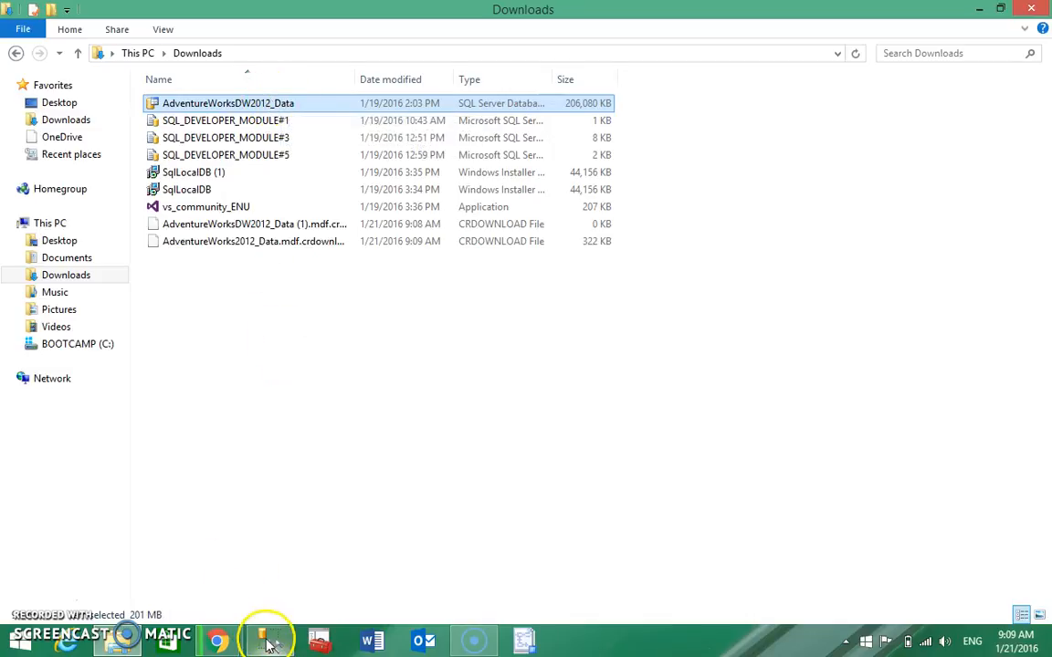
mouse_move(269, 643)
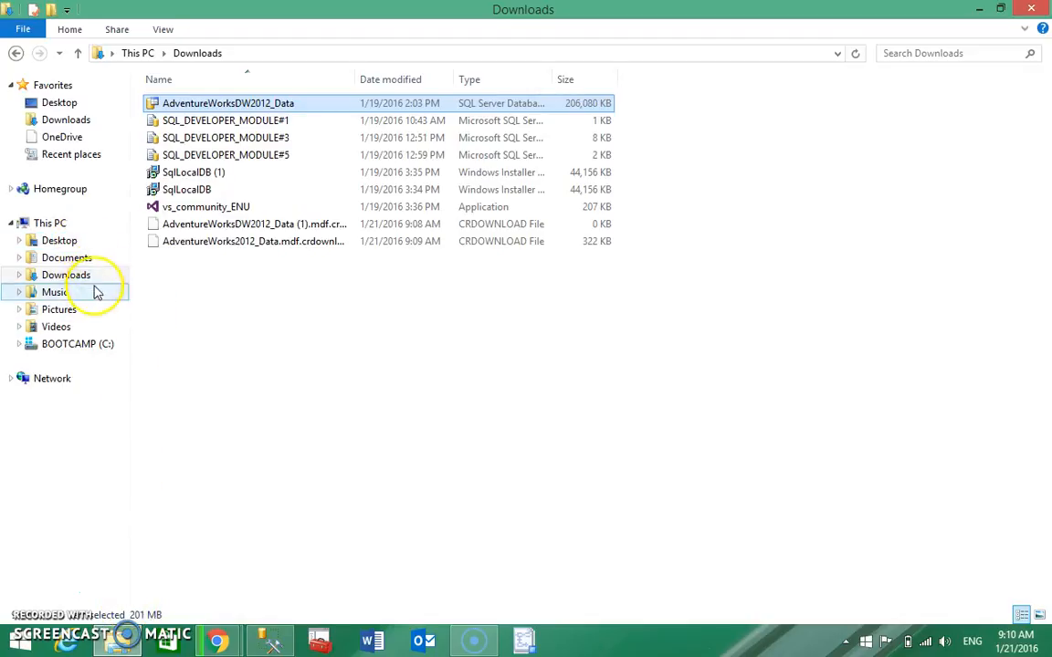
Browse to the Microsoft SQL Server folder inside Program Files on the BOOTCAMP (C:) drive
left_click(90, 350)
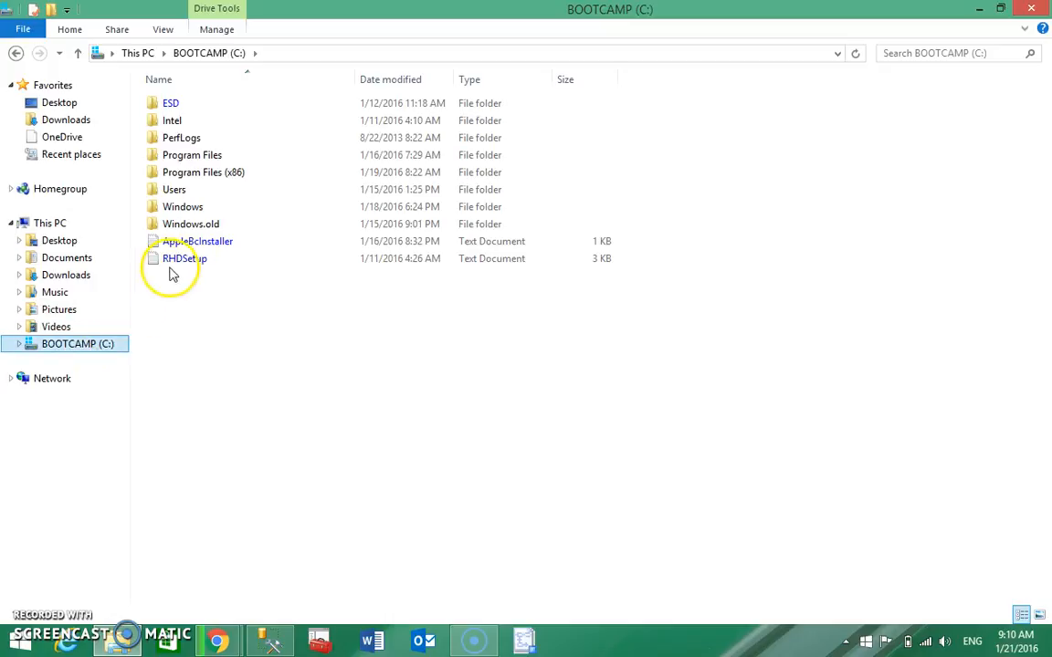
left_click(207, 156)
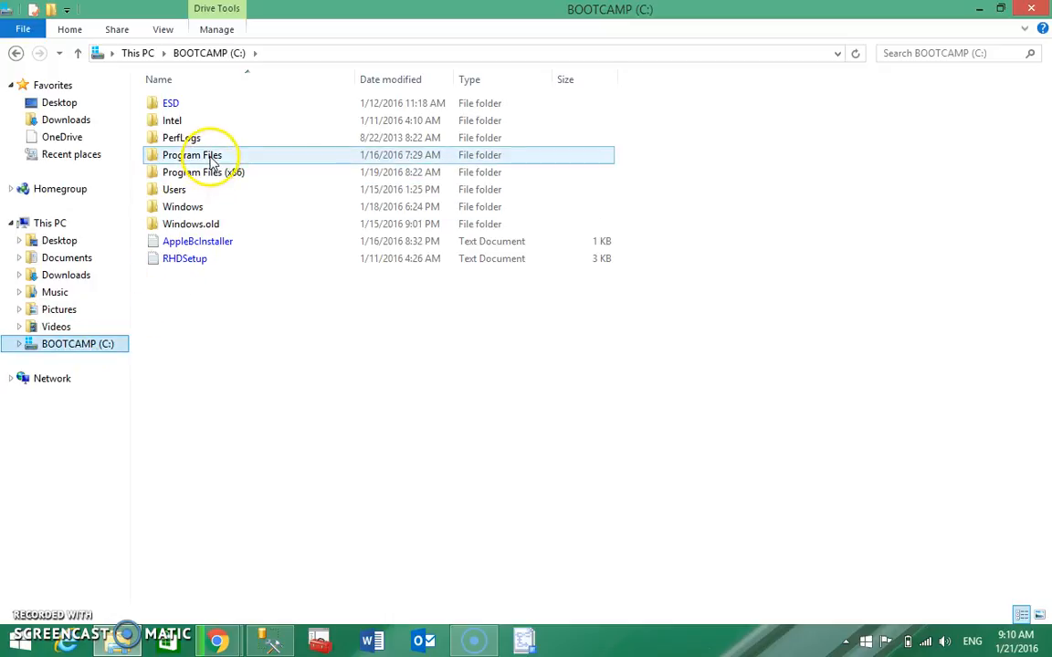
double_click(211, 162)
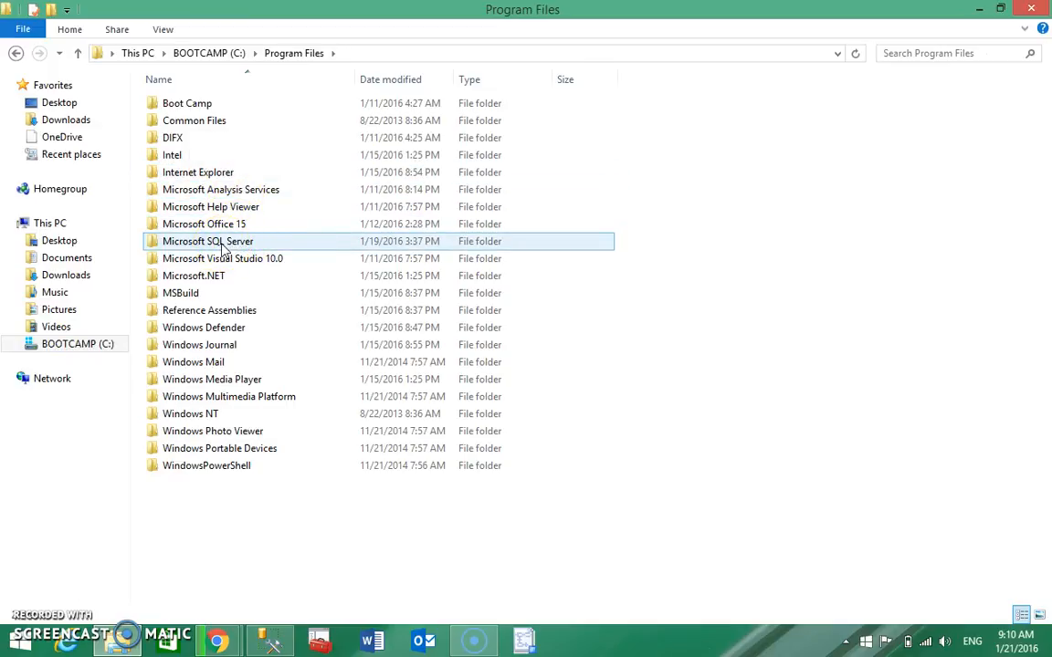
mouse_move(219, 245)
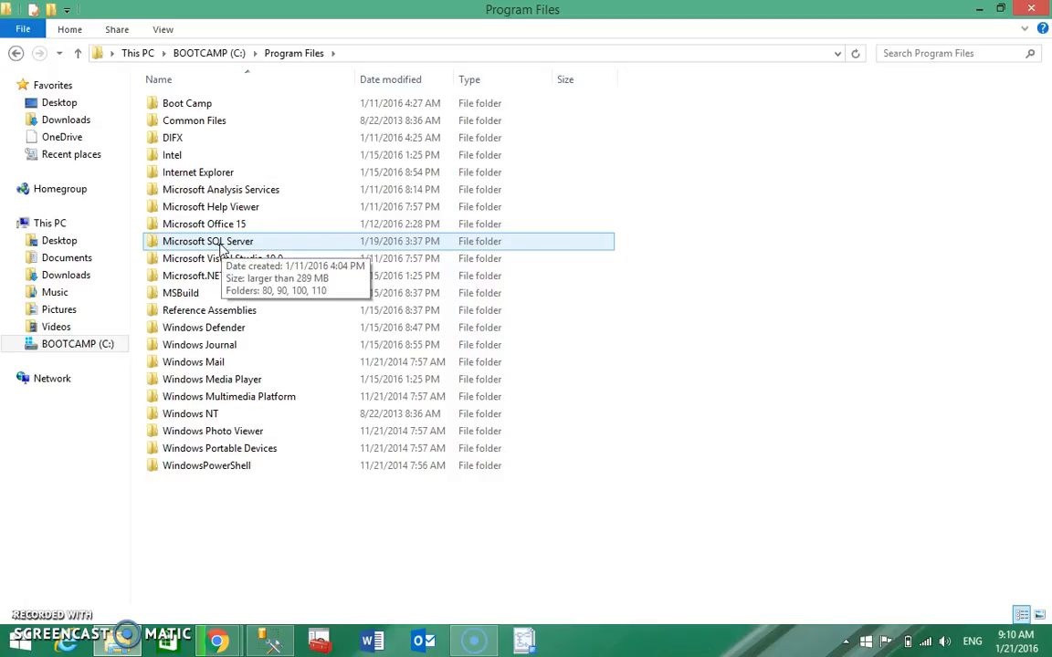
double_click(219, 243)
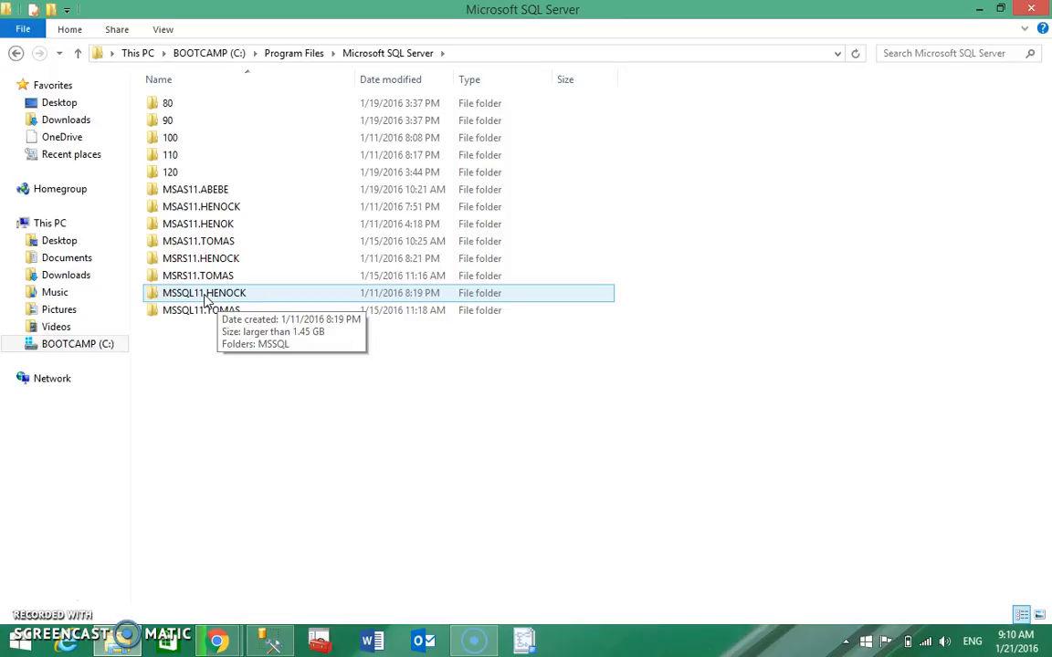
Open the MSSQL\DATA folder of the first-listed MSSQL11 instance and examine its database and log files
double_click(206, 298)
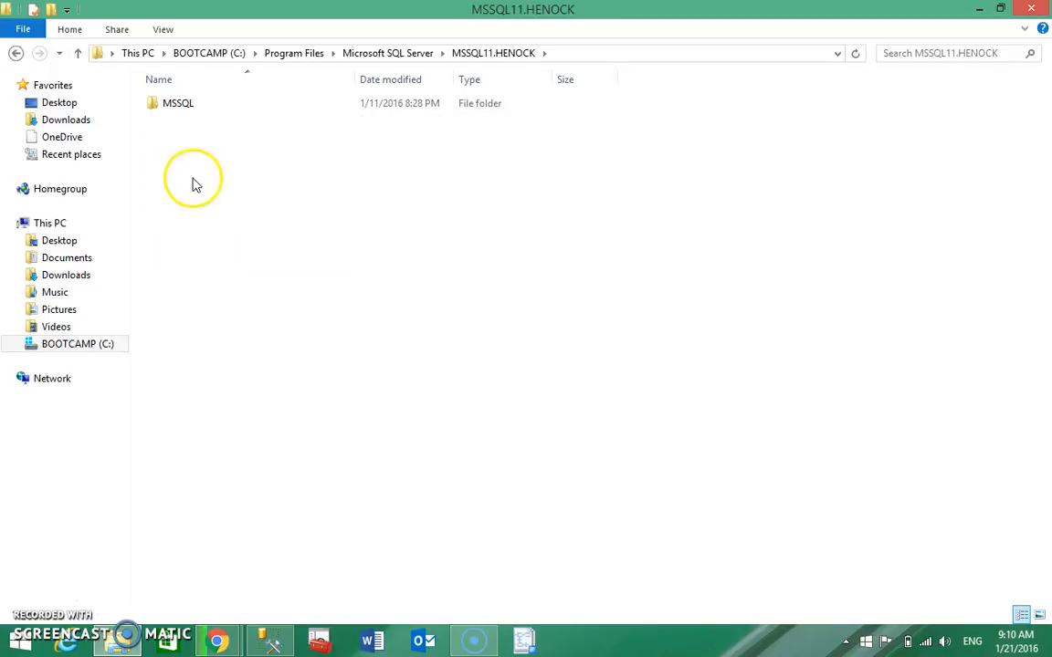
left_click(176, 117)
double_click(177, 111)
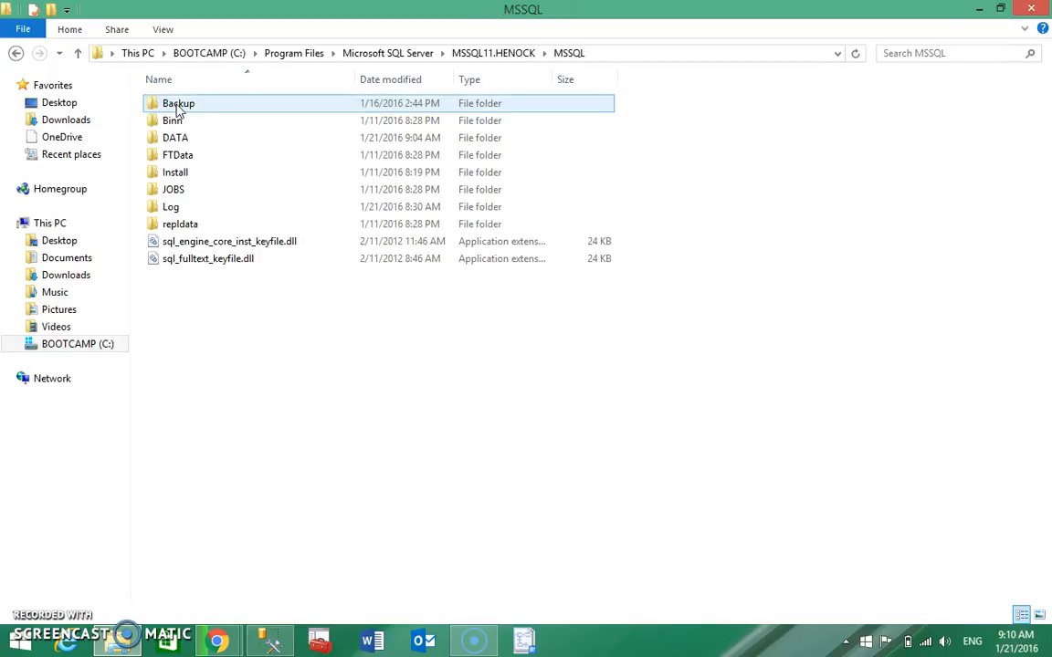
left_click(194, 141)
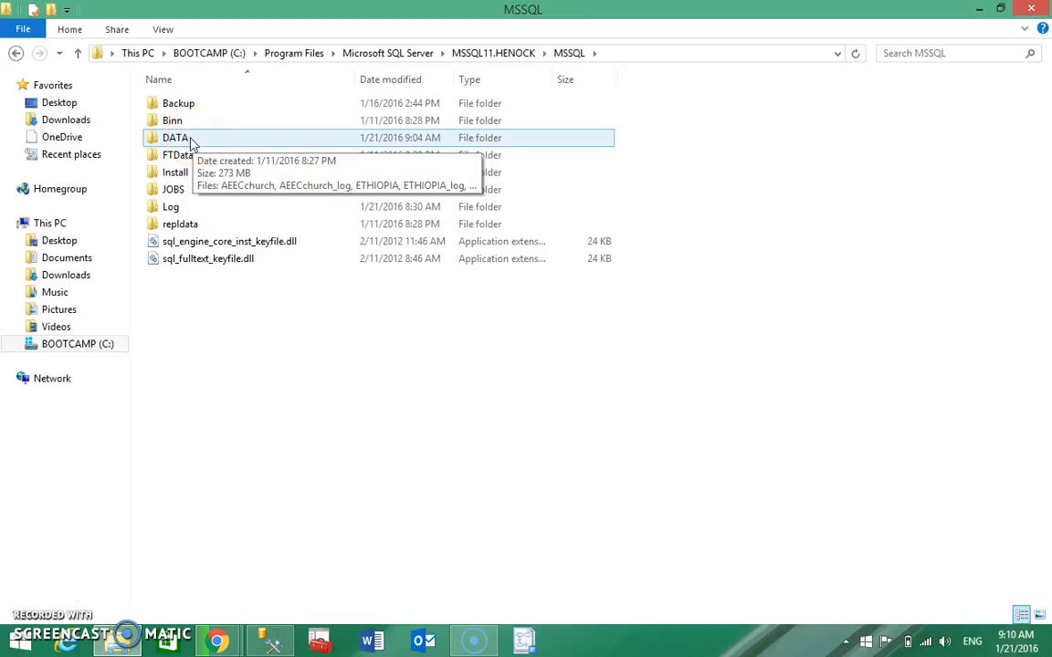
double_click(193, 143)
left_click(173, 104)
left_click(197, 171)
left_click(207, 193)
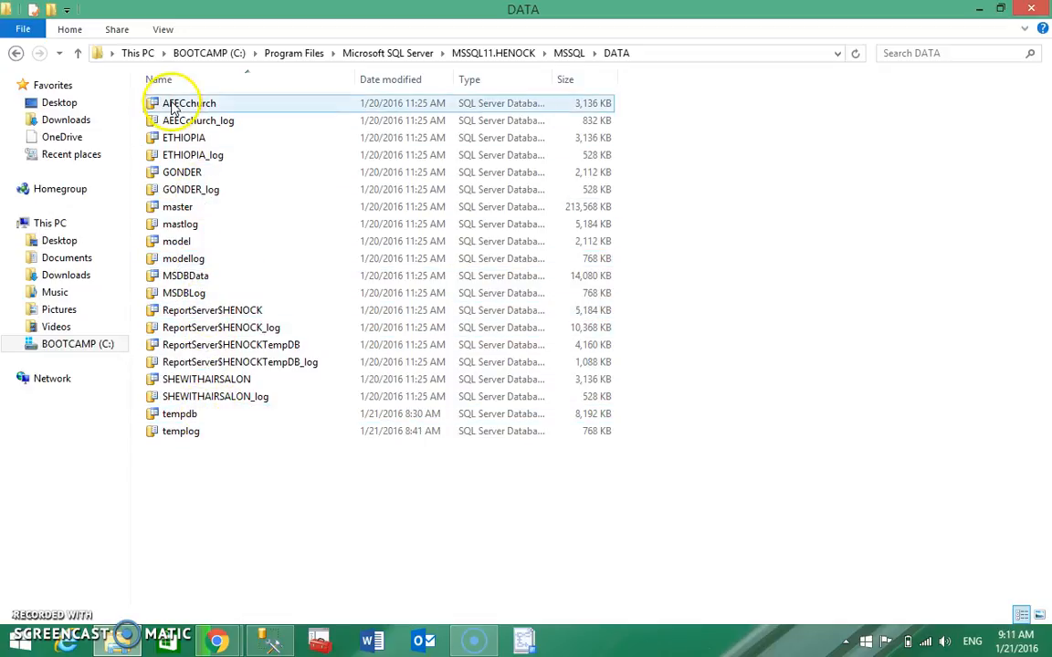
Return to the Downloads folder and copy the AdventureWorksDW2012_Data file
left_click(89, 121)
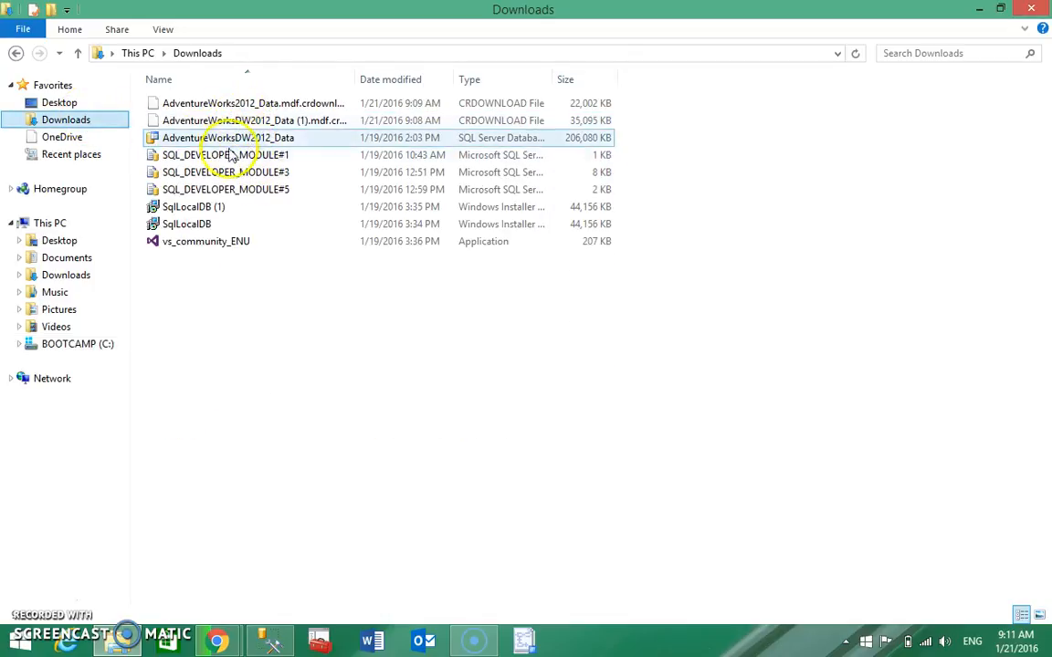
left_click(226, 140)
right_click(225, 140)
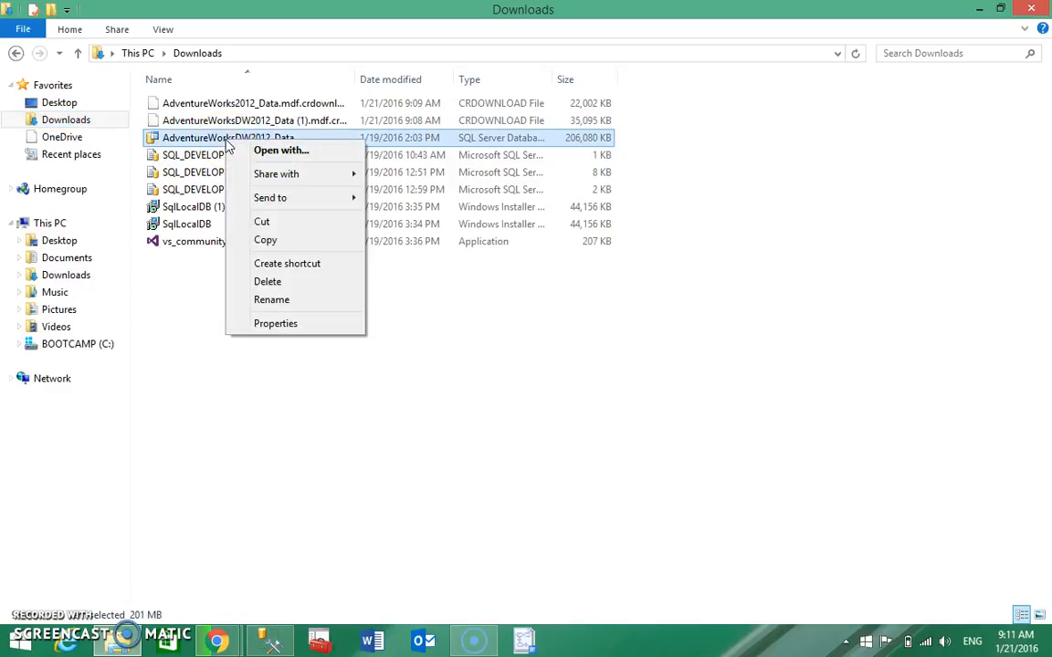
left_click(263, 240)
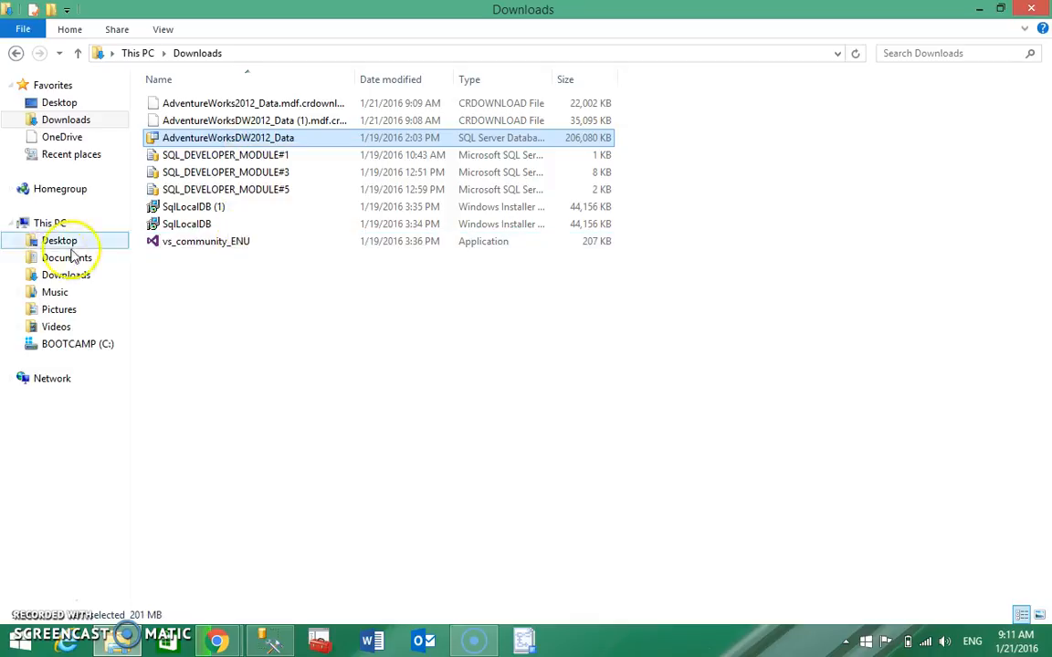
Open the first-listed MSSQL11 instance folder in Program Files\Microsoft SQL Server on the BOOTCAMP (C:) drive
left_click(91, 347)
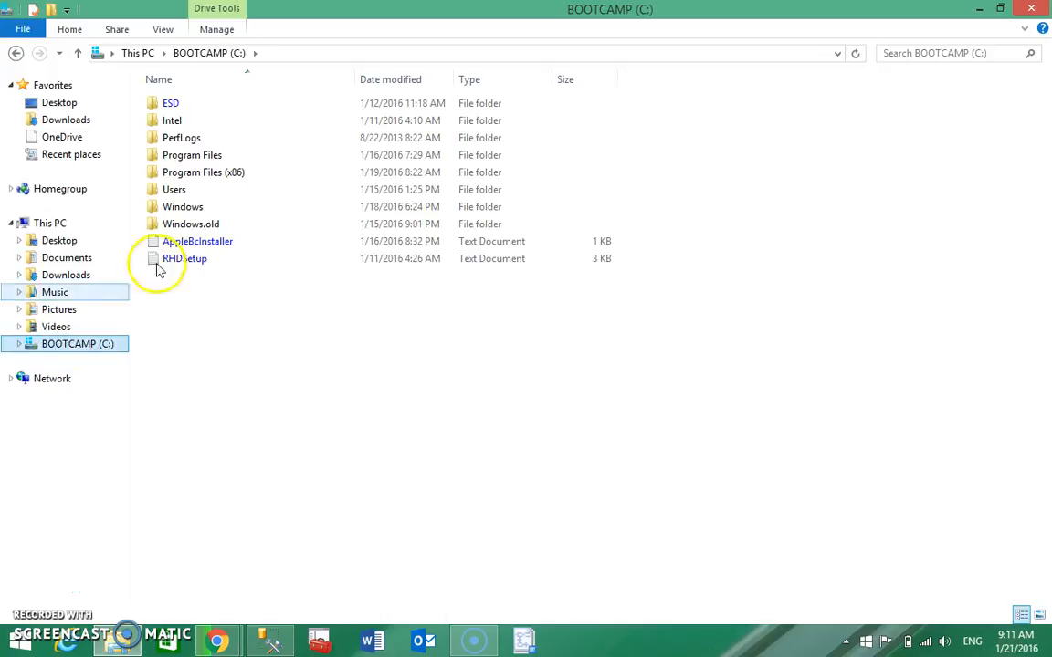
double_click(211, 159)
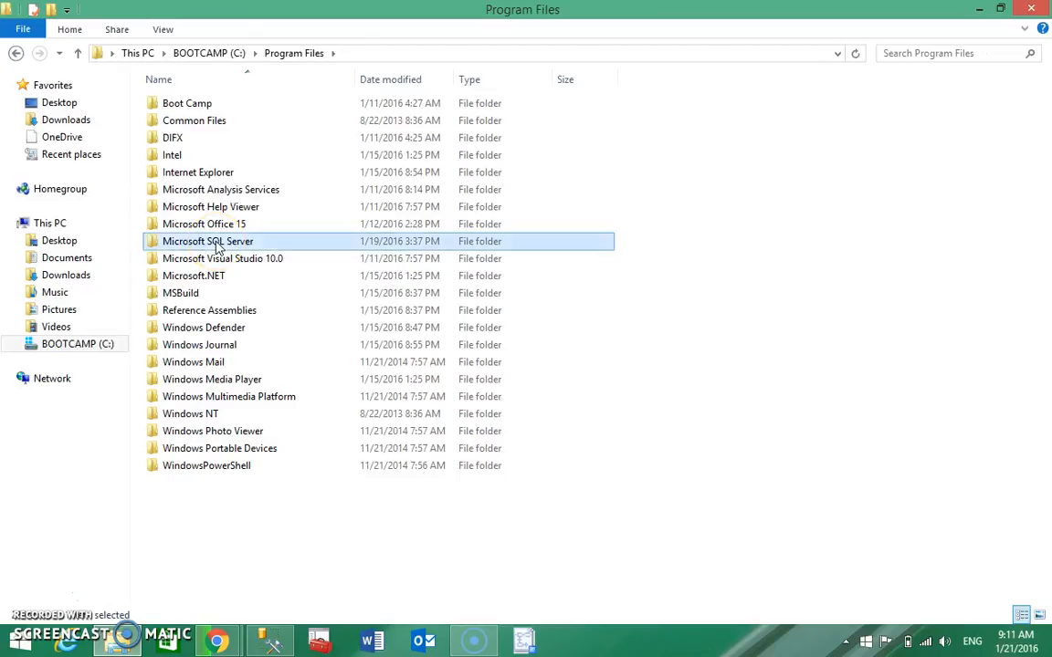
double_click(219, 241)
left_click(215, 297)
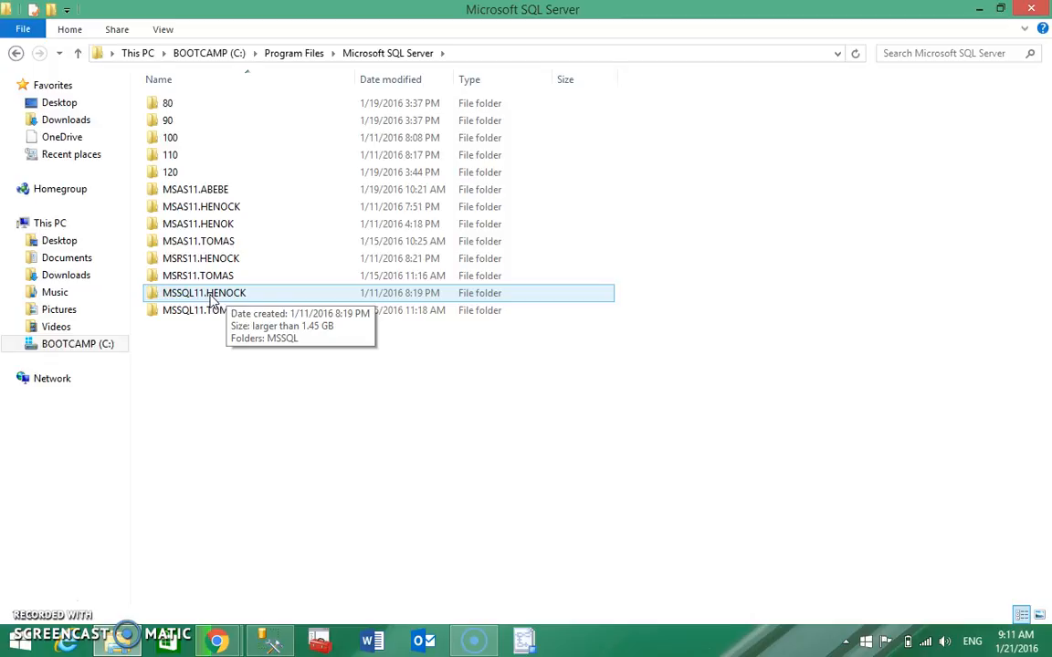
double_click(211, 301)
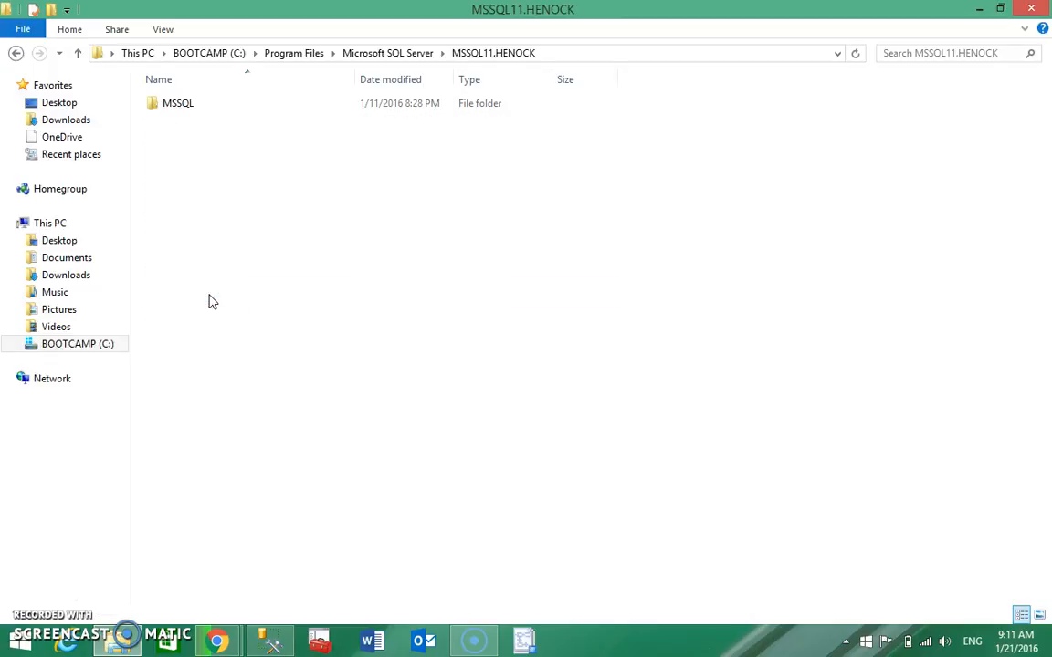
Paste the copied AdventureWorksDW2012_Data file into the instance's MSSQL\DATA folder
left_click(176, 106)
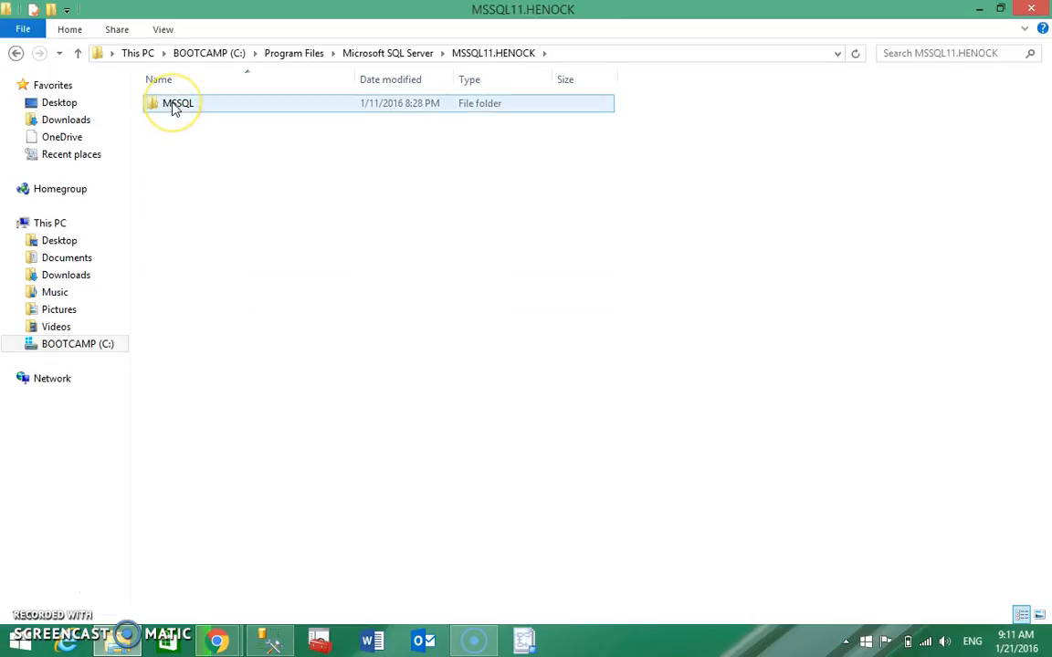
double_click(175, 106)
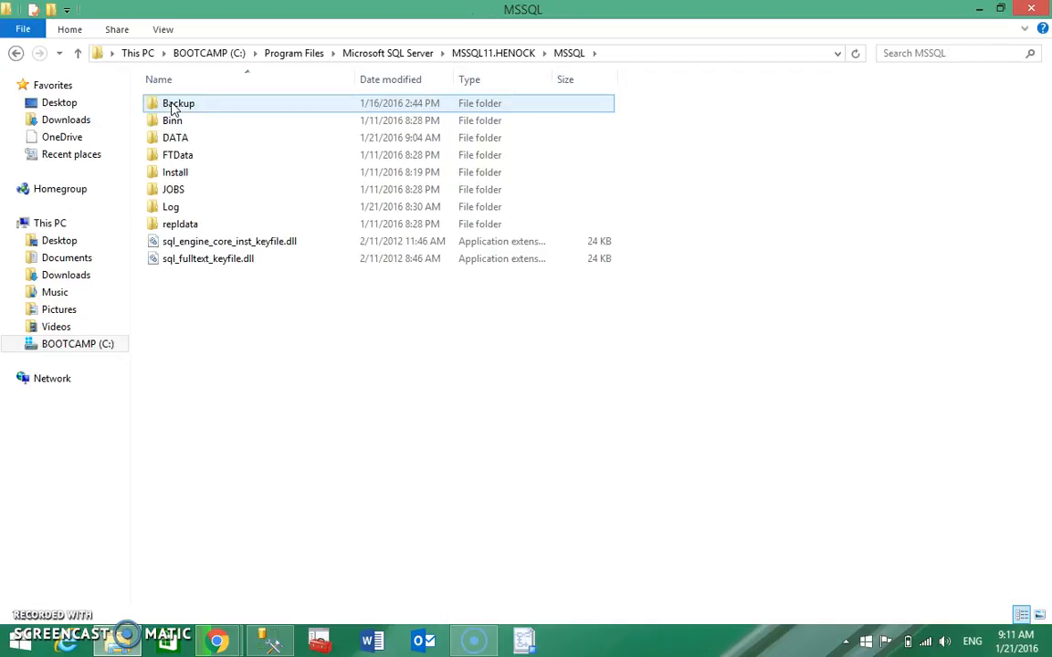
left_click(190, 142)
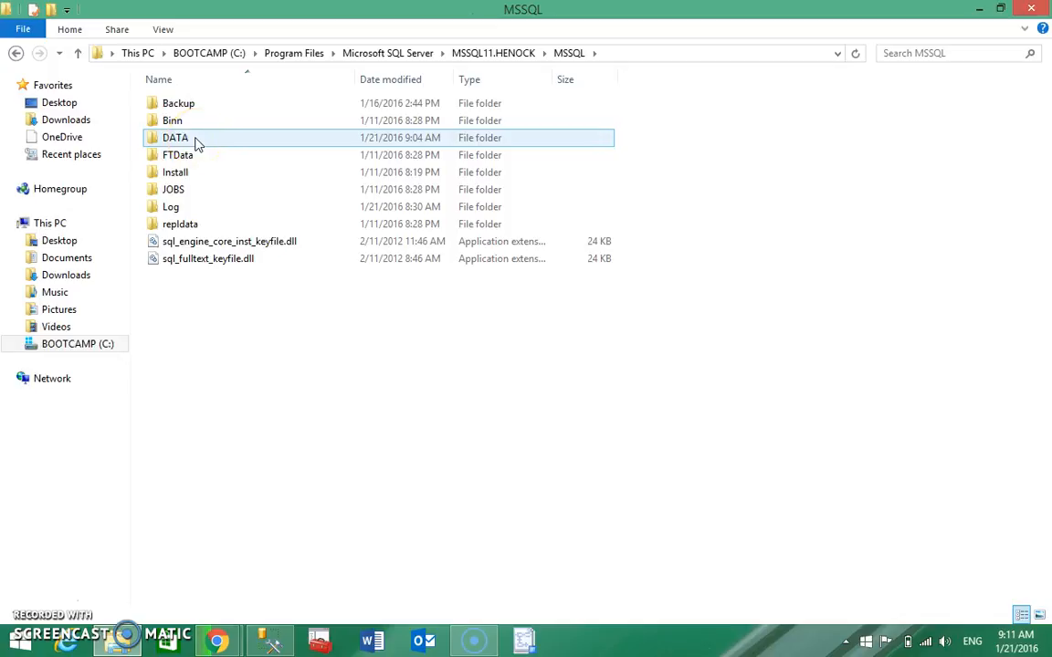
double_click(194, 144)
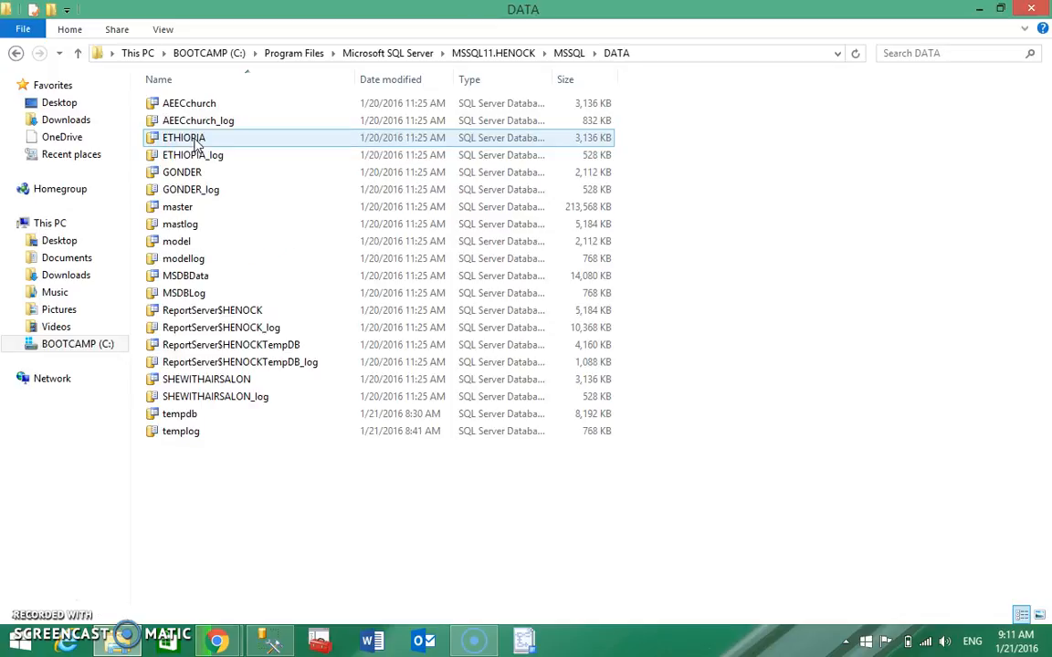
right_click(213, 449)
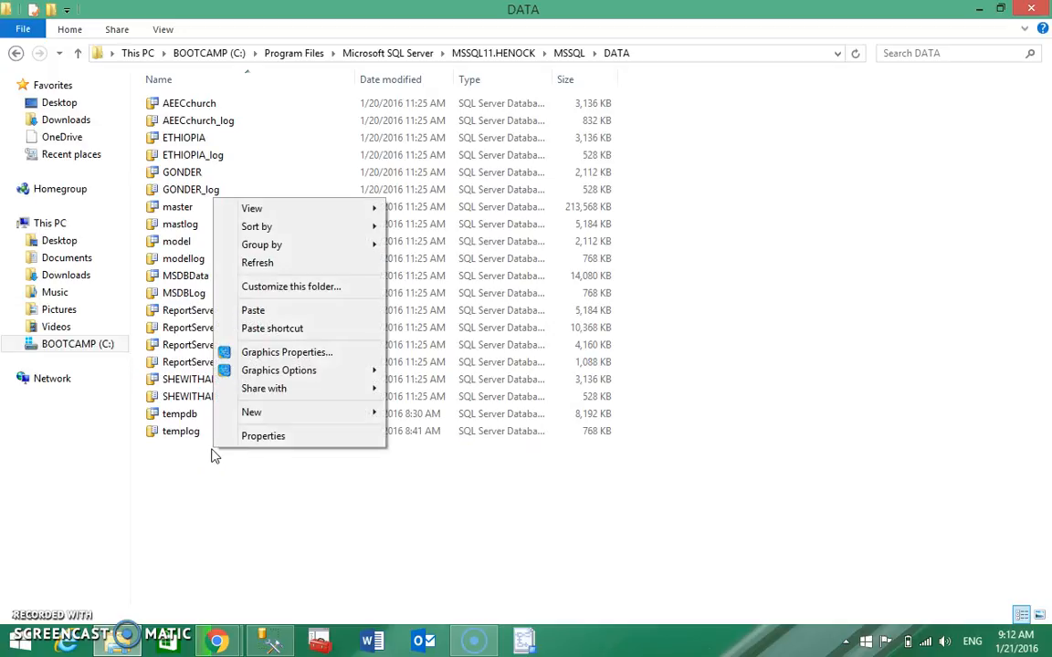
left_click(237, 319)
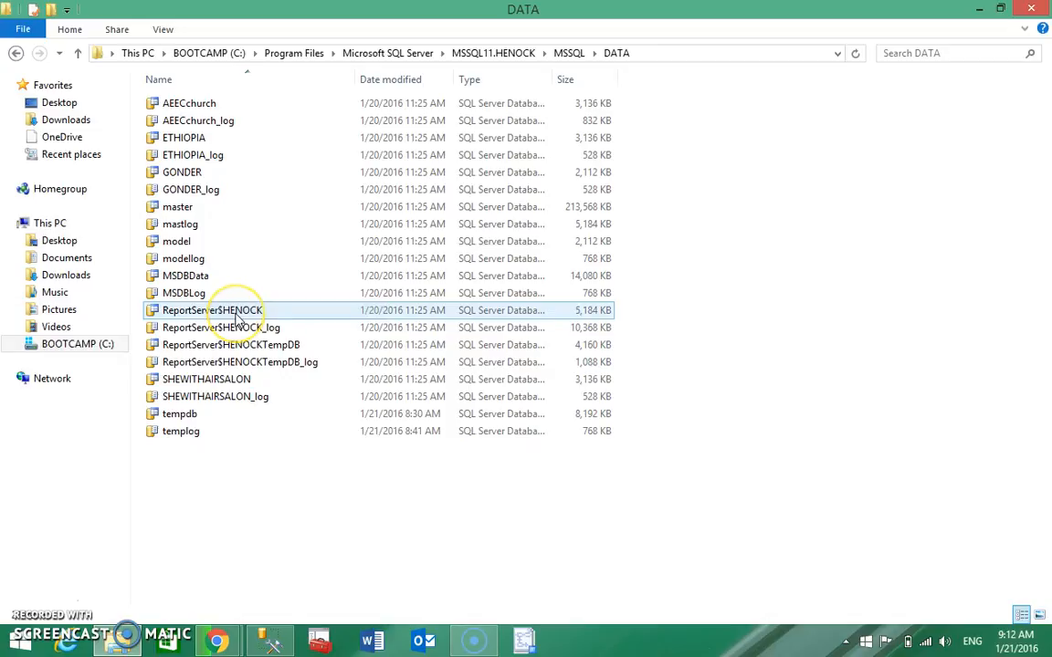
left_click(256, 298)
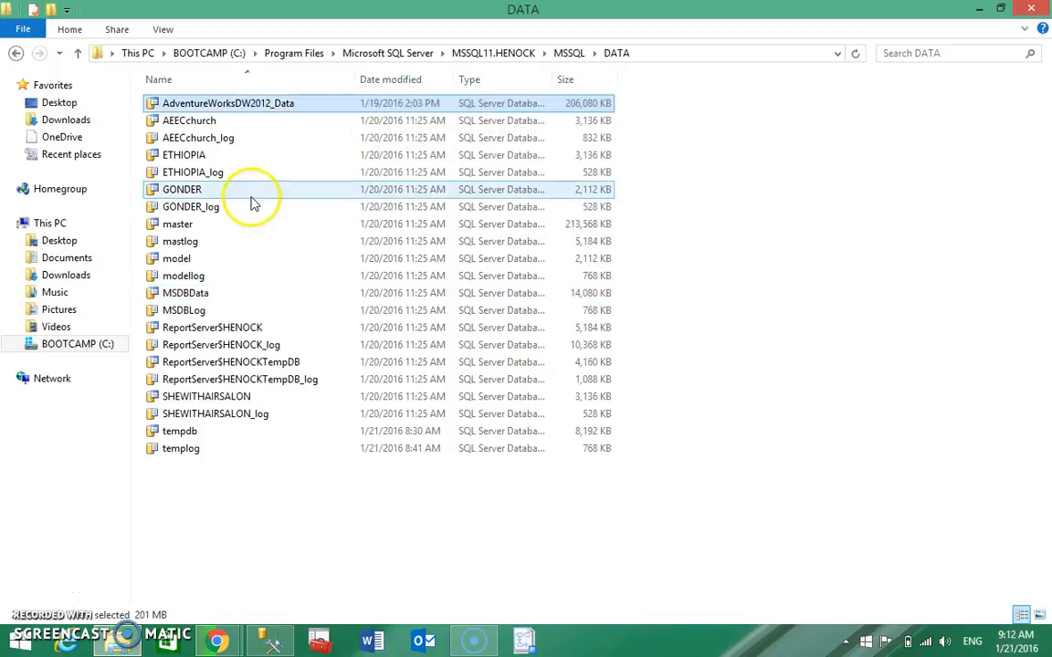
Switch to SQL Server Management Studio and start attaching a database to the server's Databases folder
left_click(978, 11)
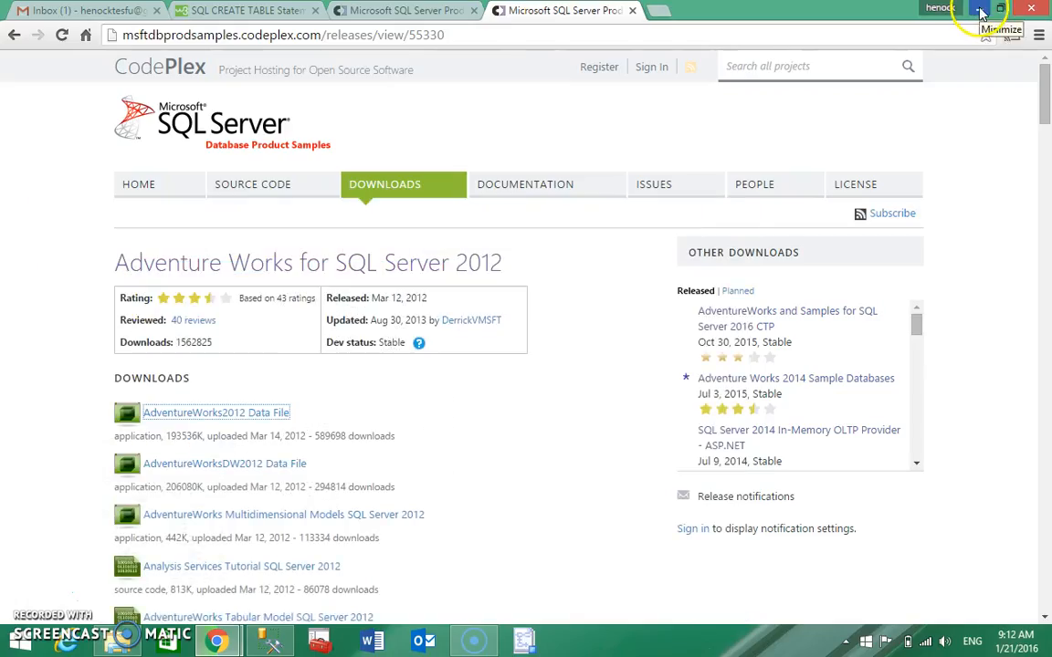
left_click(978, 11)
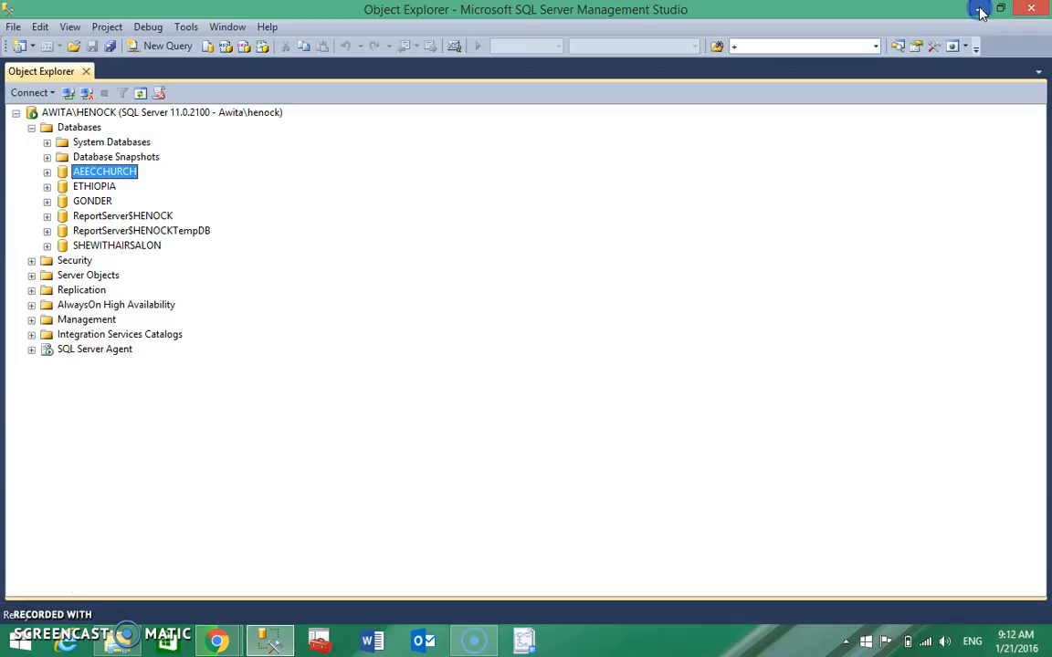
left_click(80, 127)
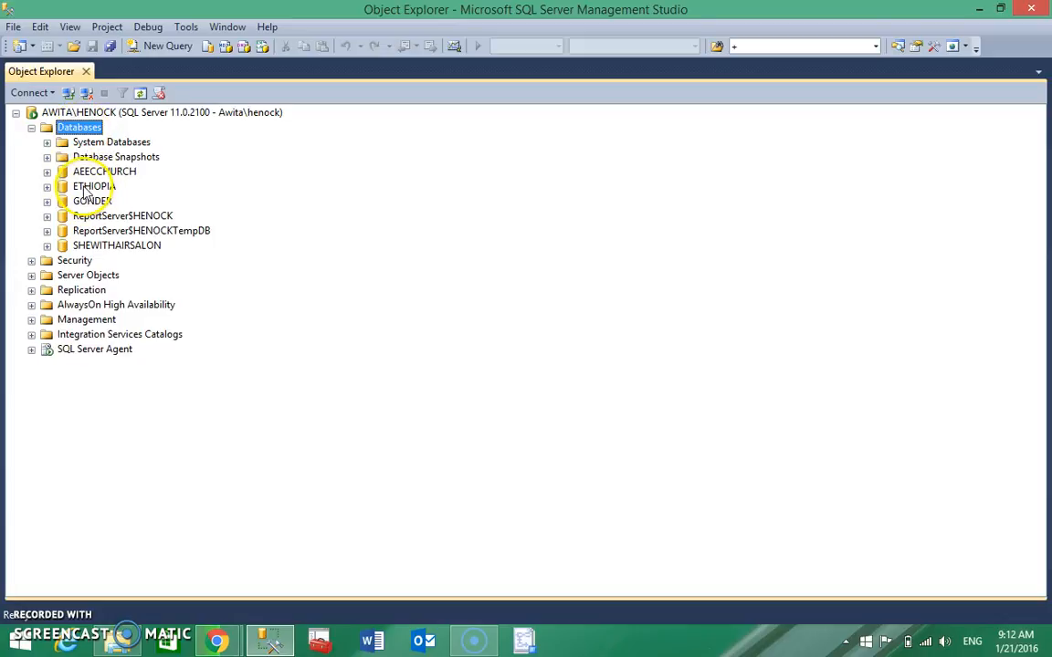
right_click(80, 133)
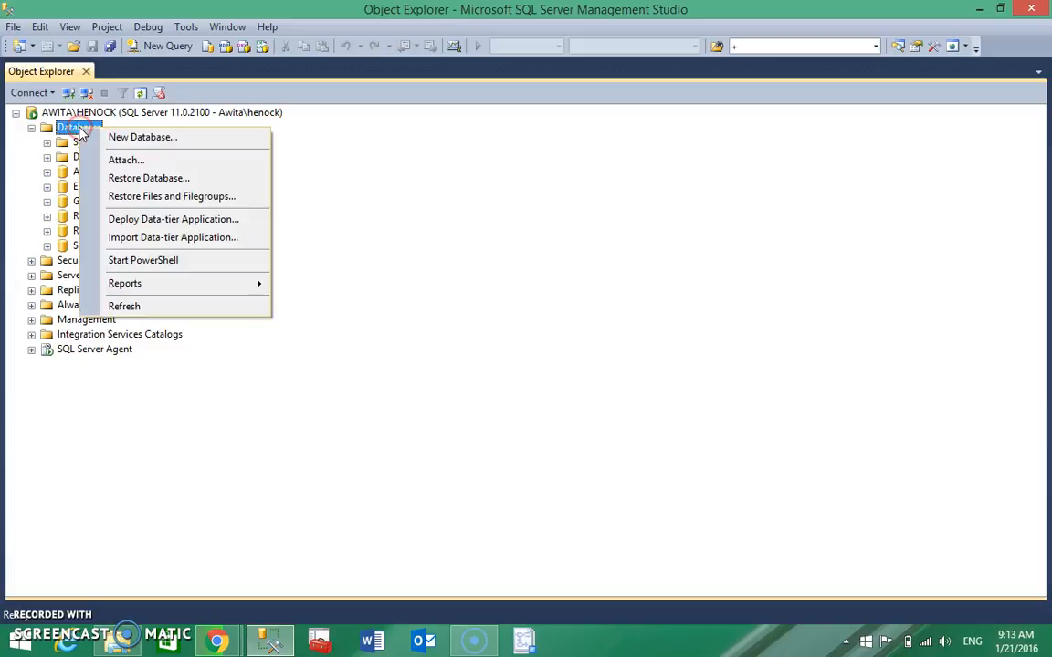
left_click(125, 162)
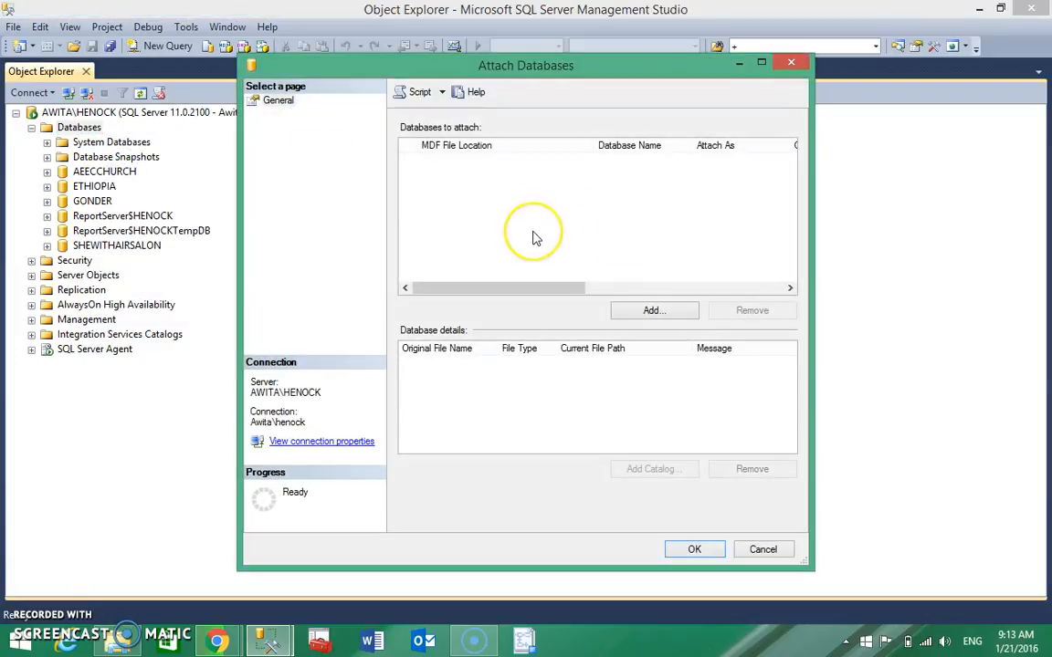
Add AdventureWorksDW2012_Data.mdf from the instance's DATA folder to the databases to attach and try to attach it
left_click(639, 313)
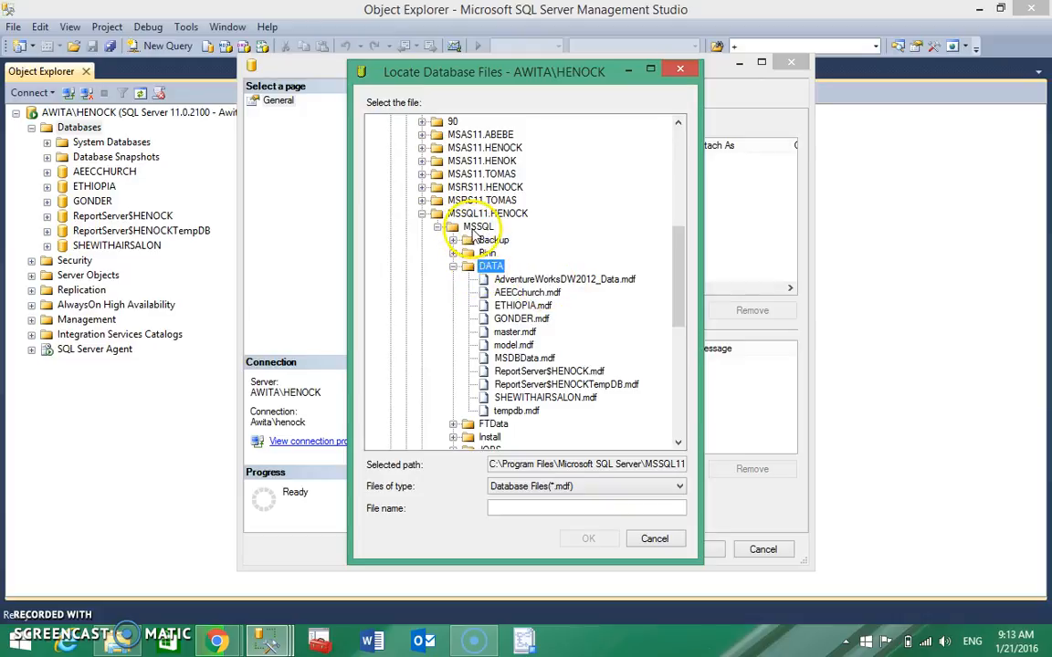
left_click(521, 281)
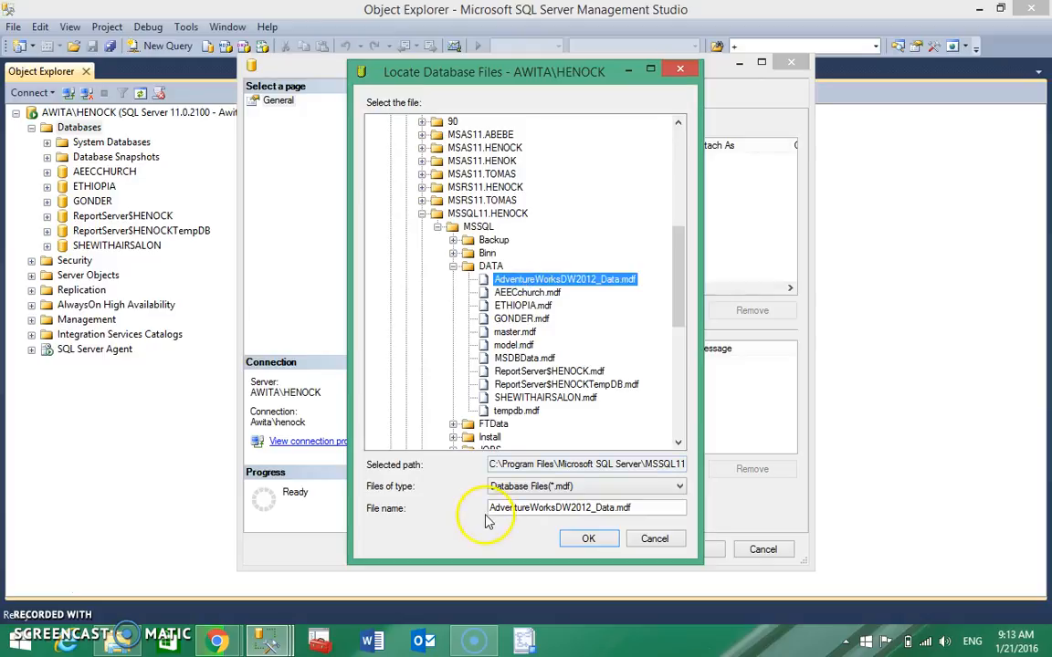
left_click(585, 540)
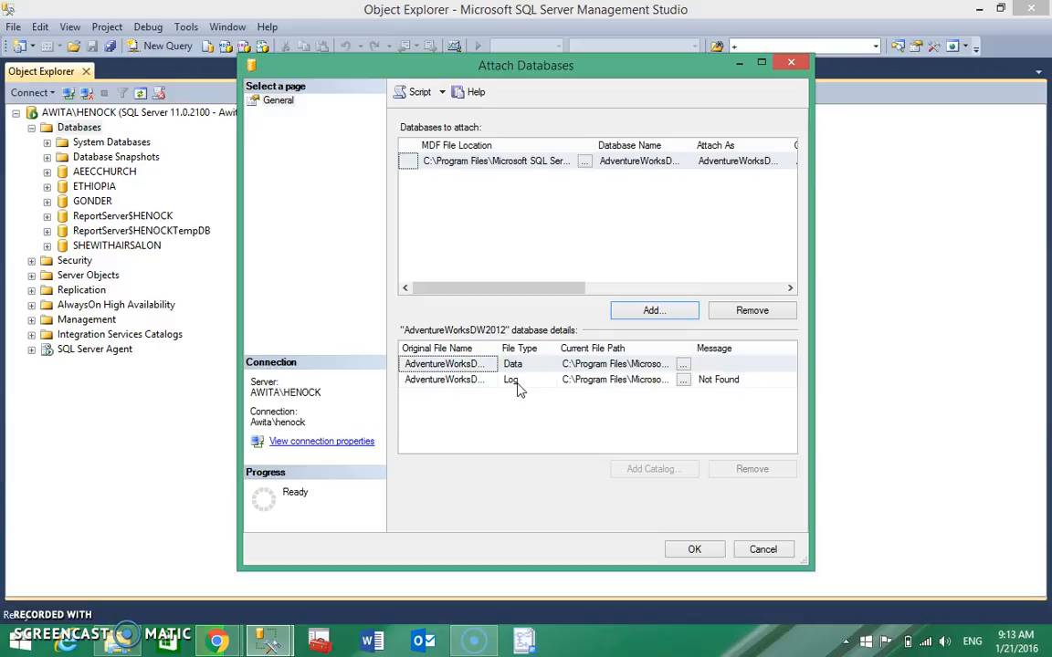
left_click(675, 552)
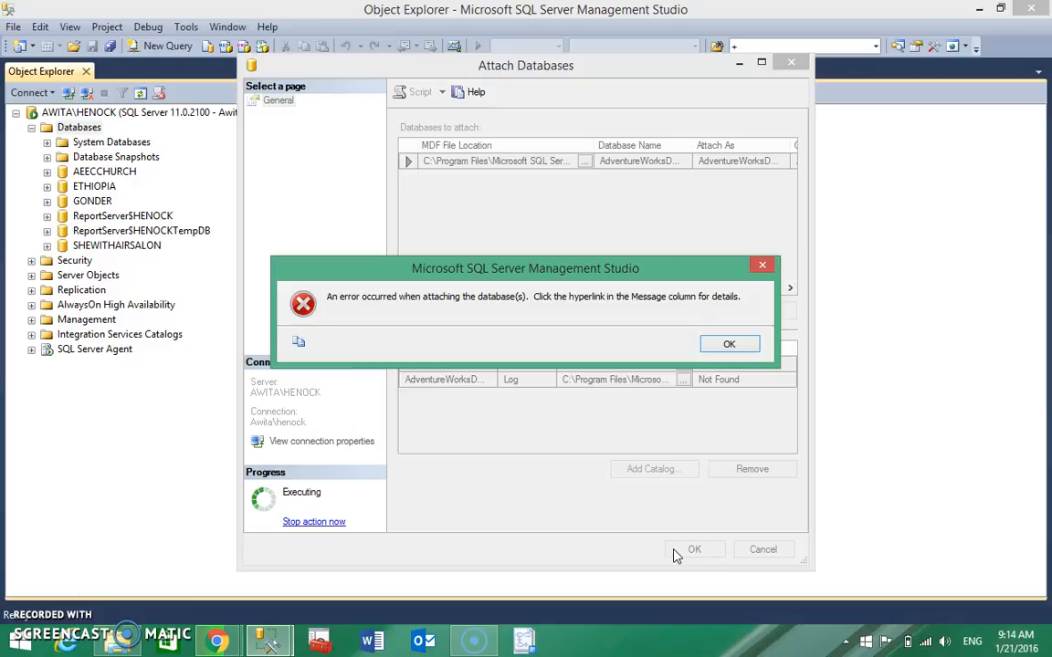
left_click(712, 347)
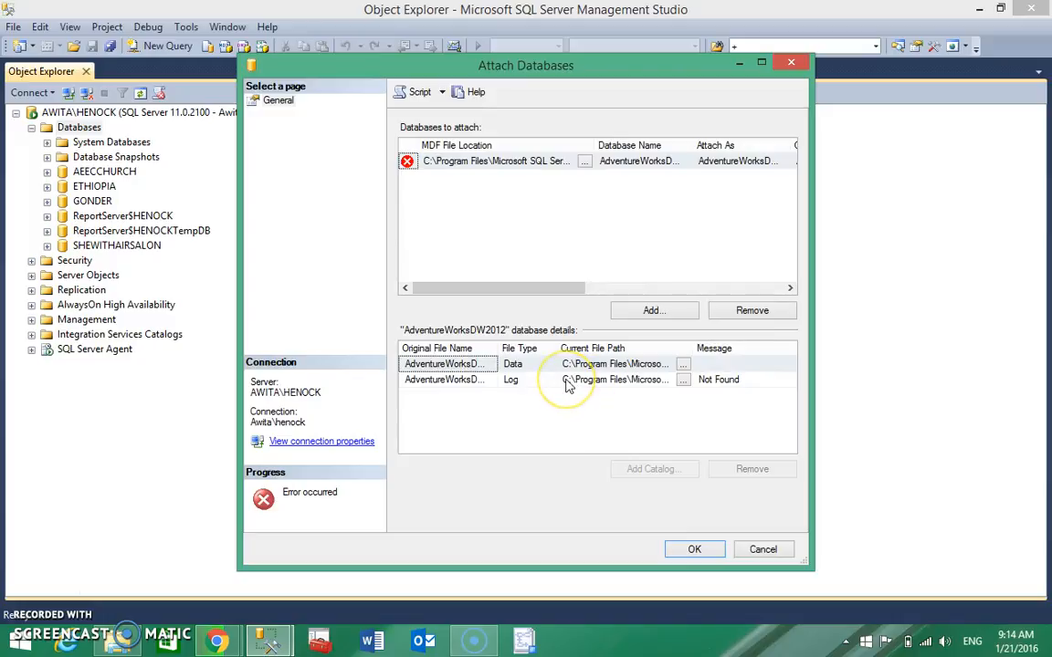
Remove the log file entry from the AdventureWorksDW2012 database details and attach the database with only its data file
left_click(489, 385)
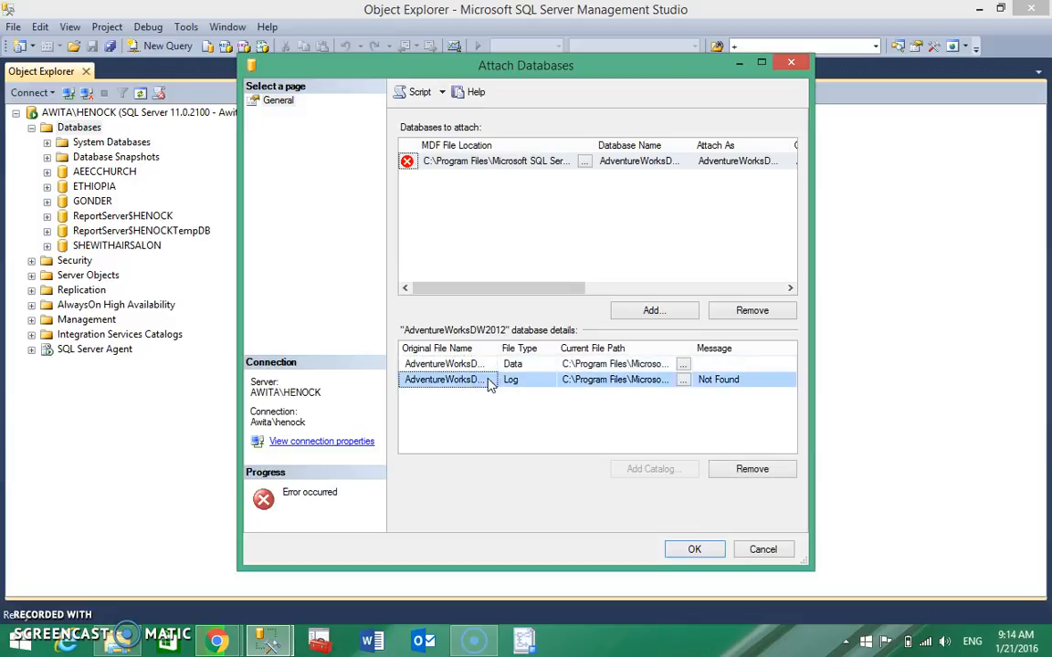
left_click(738, 313)
left_click(728, 474)
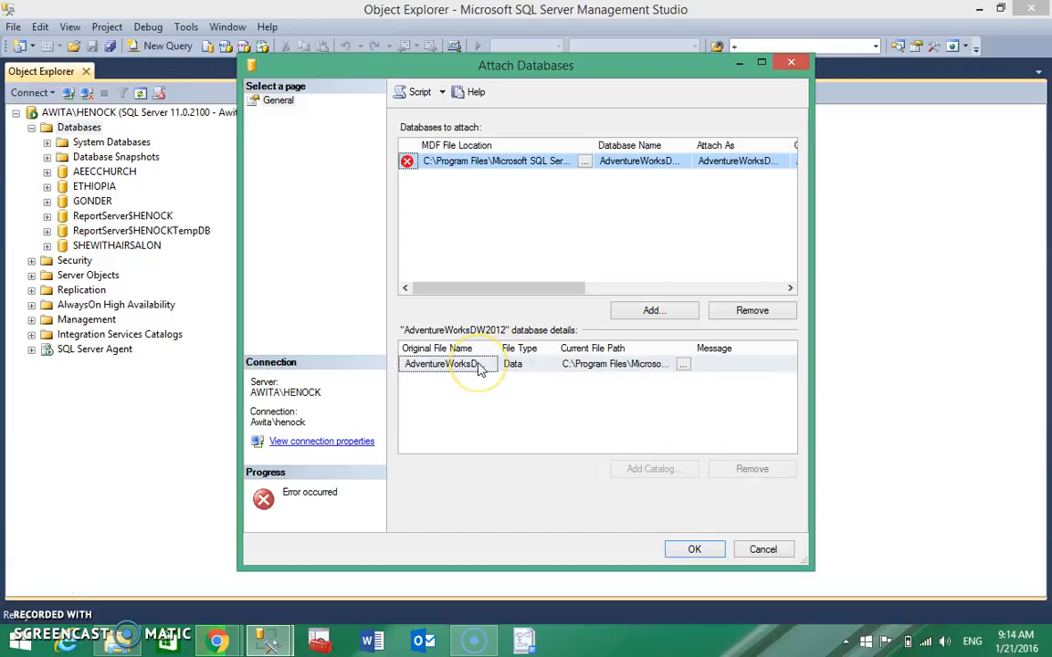
left_click(676, 551)
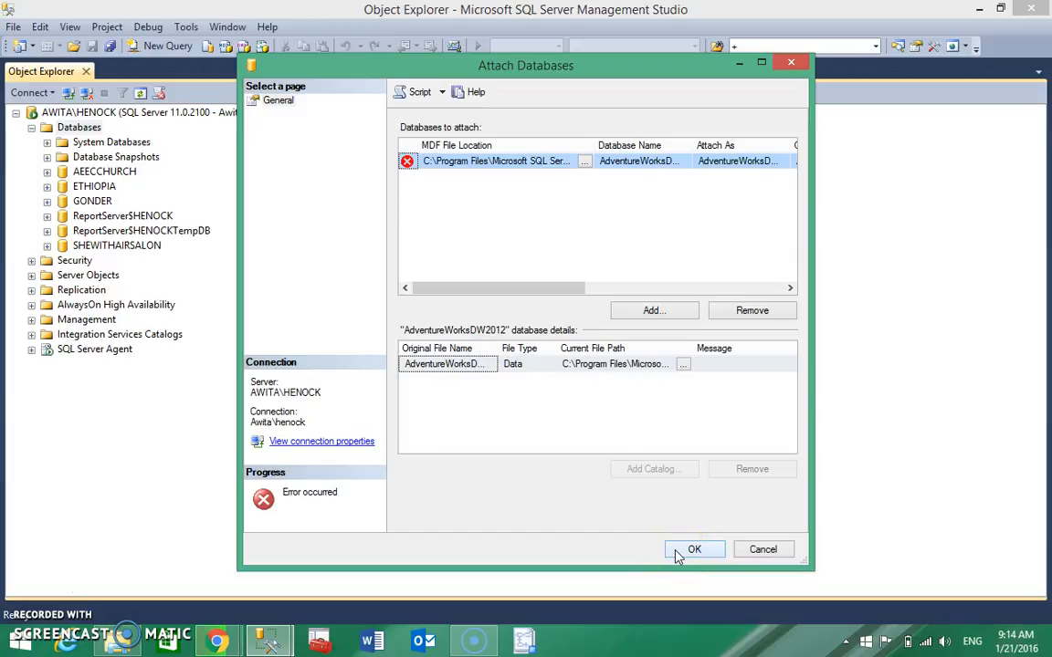
left_click(676, 552)
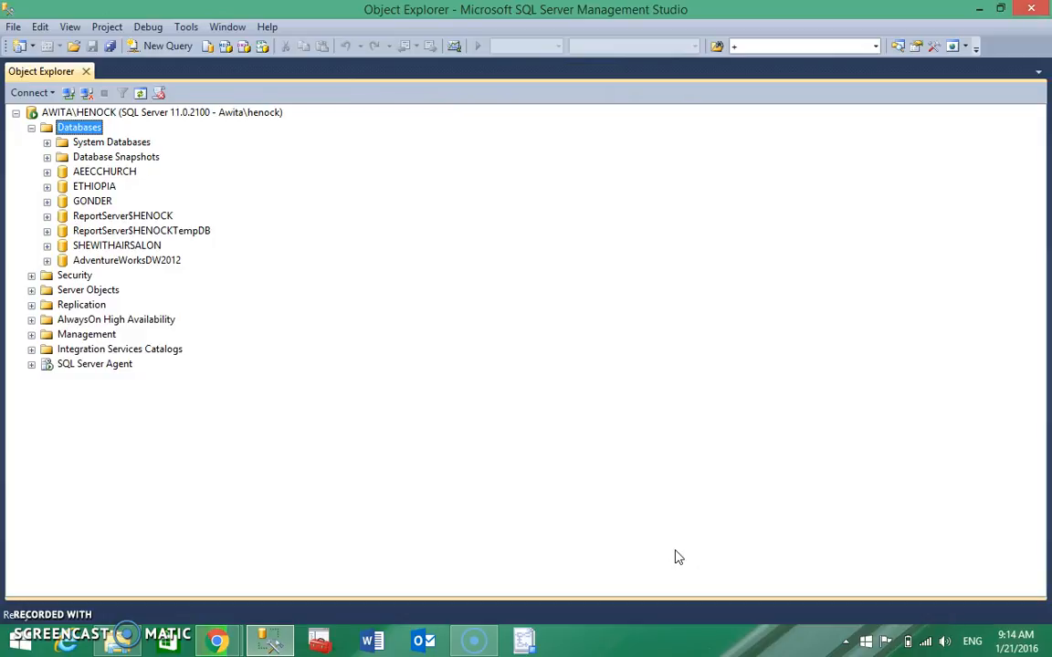
Expand the AdventureWorksDW2012 database and examine its list of tables
left_click(119, 263)
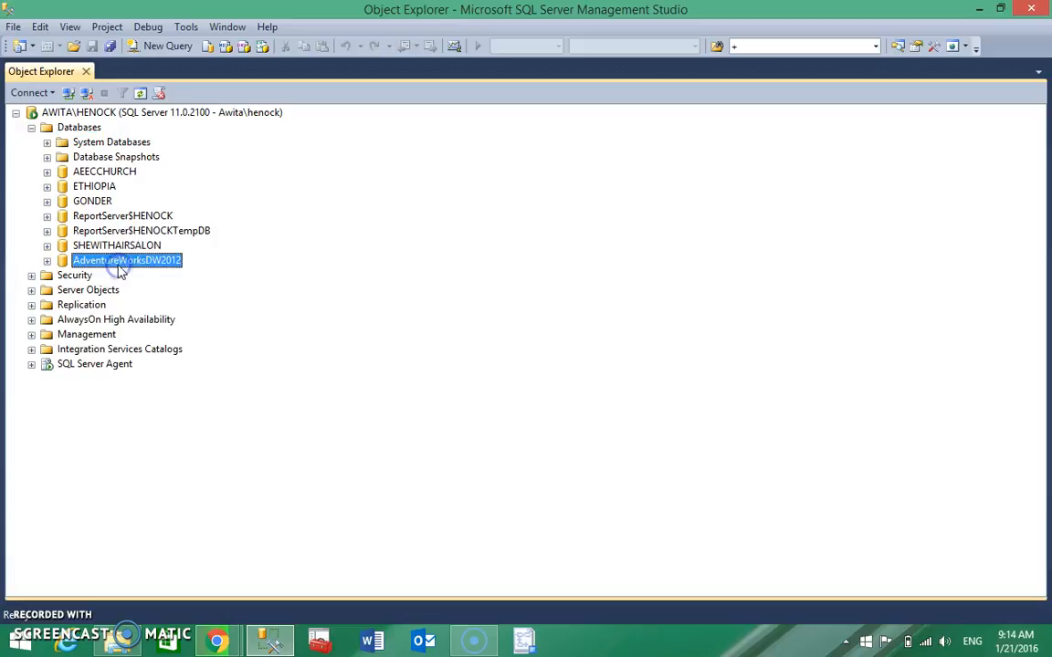
left_click(48, 261)
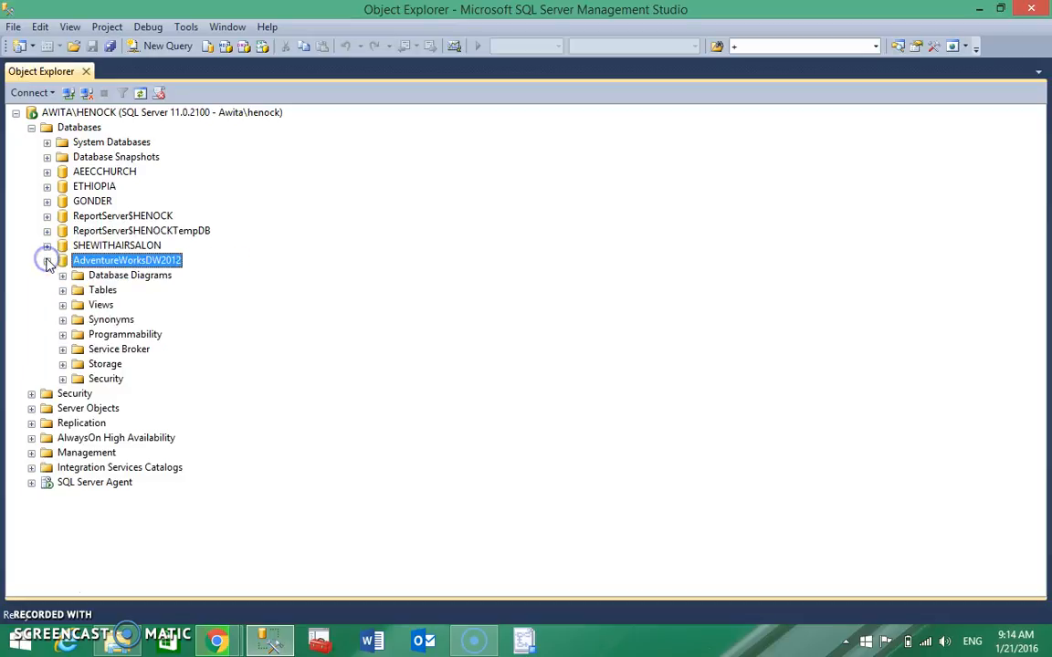
left_click(62, 291)
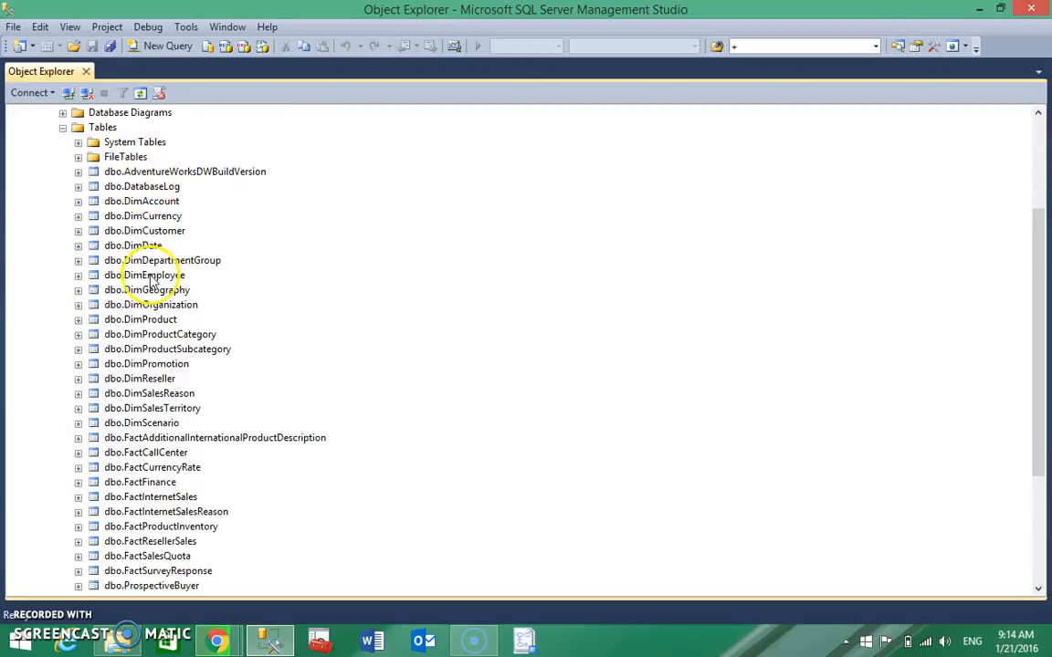
left_click(141, 174)
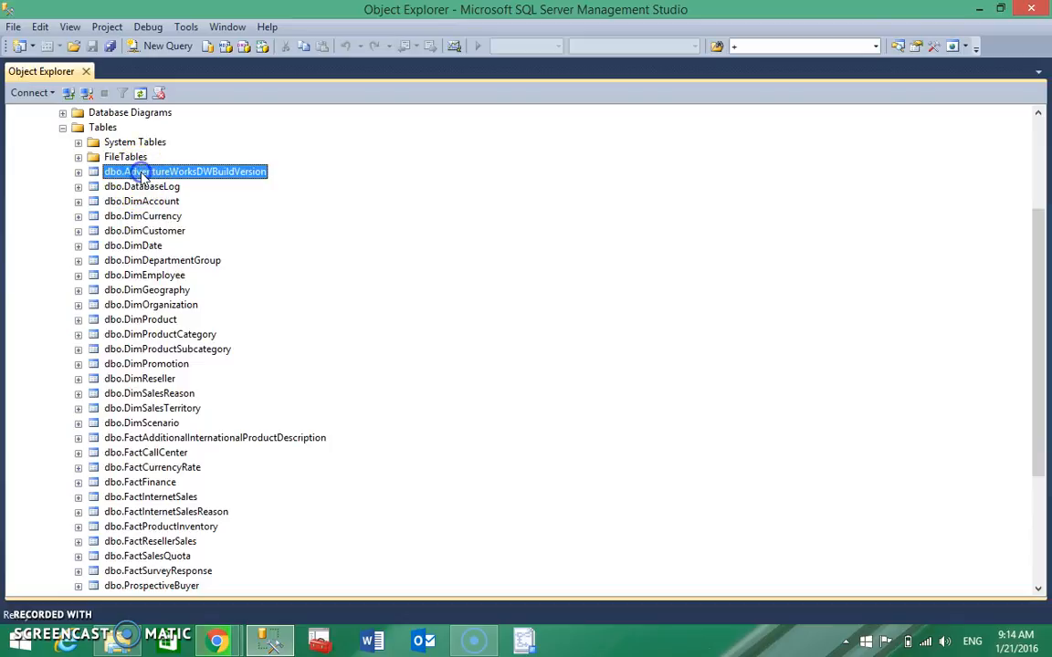
left_click(62, 128)
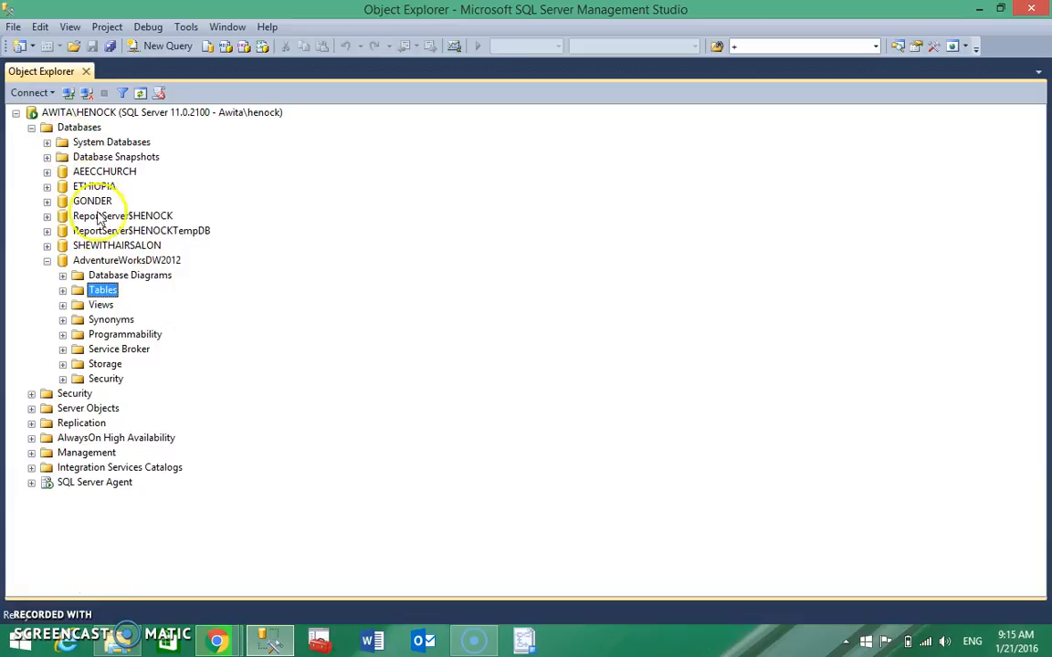